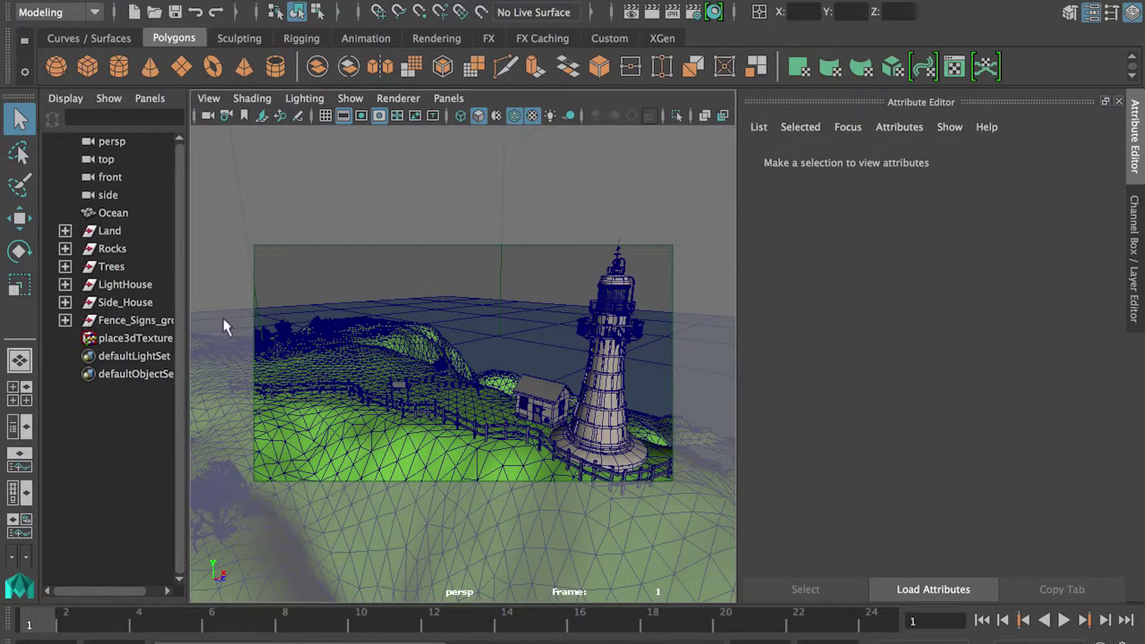
- Render a test image of the island, close it, and bring up the Rendering shelf
{"action": "left_click", "coordinate": [651, 11]}
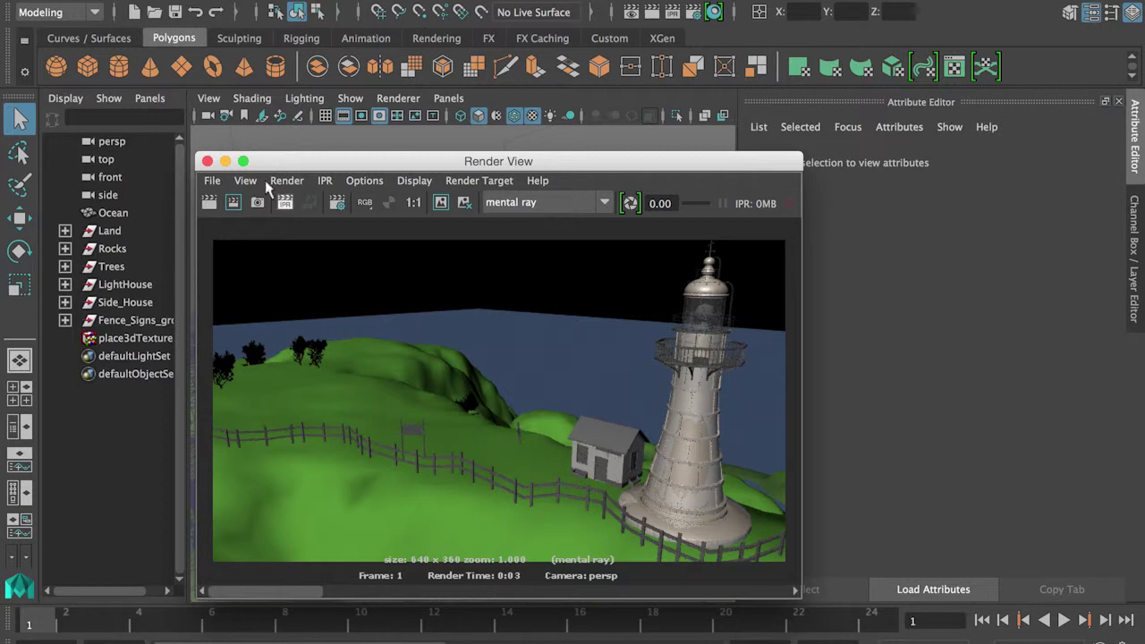
{"action": "left_click", "coordinate": [207, 161]}
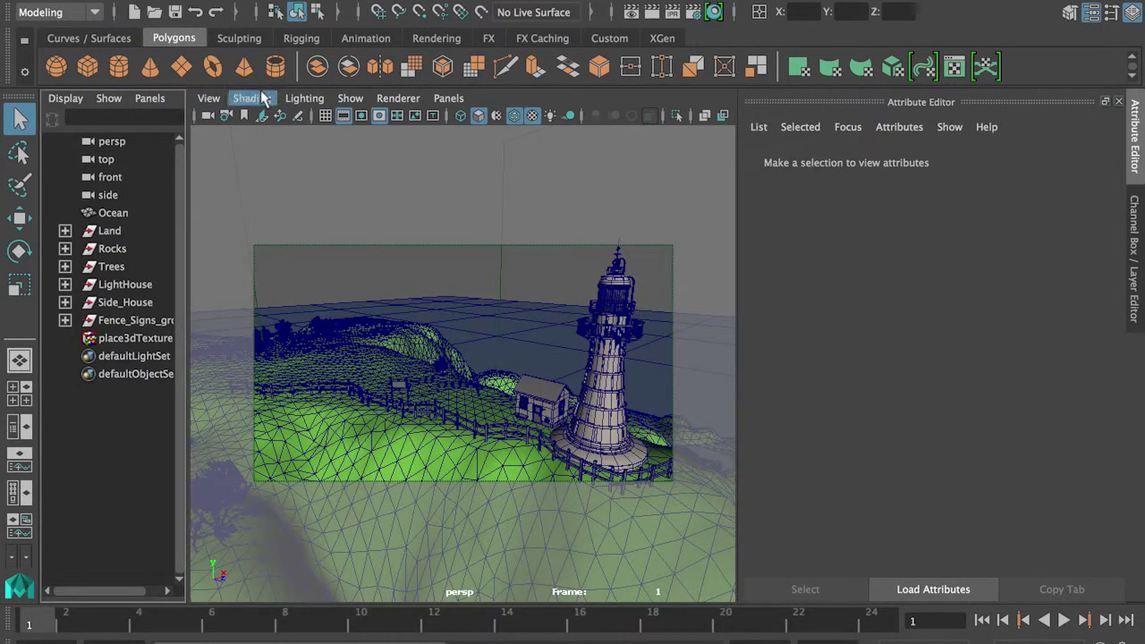
{"action": "left_click", "coordinate": [103, 38]}
{"action": "left_click", "coordinate": [190, 38]}
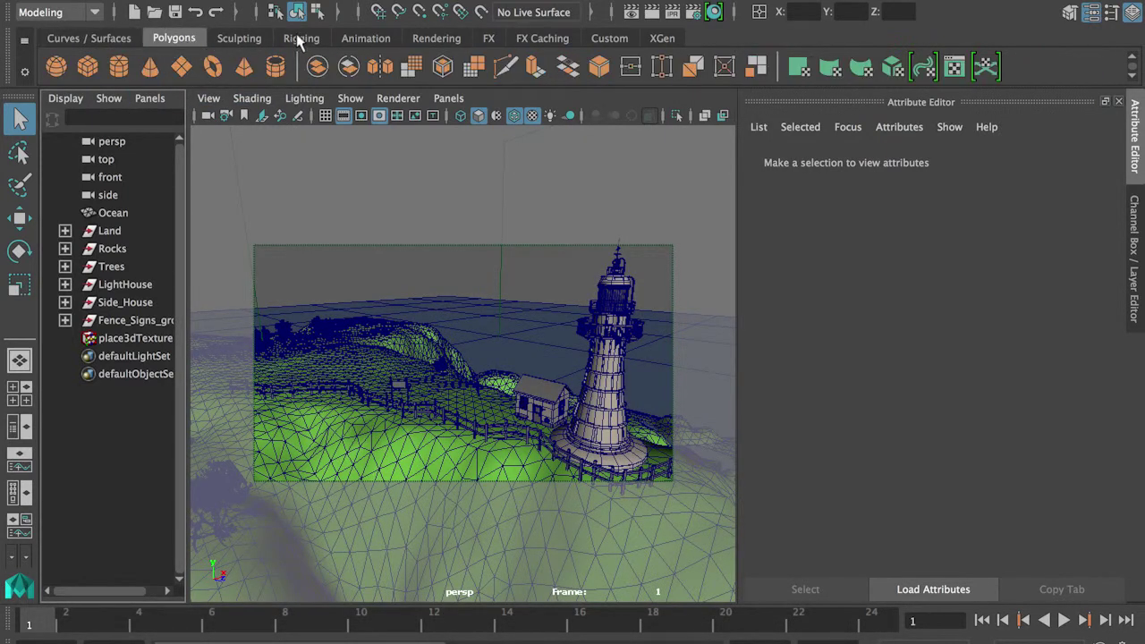
{"action": "left_click", "coordinate": [436, 38]}
- Create a directional light above the hill and shade the viewport with scene lights, without wireframe
{"action": "left_click", "coordinate": [88, 67]}
{"action": "key", "text": "w"}
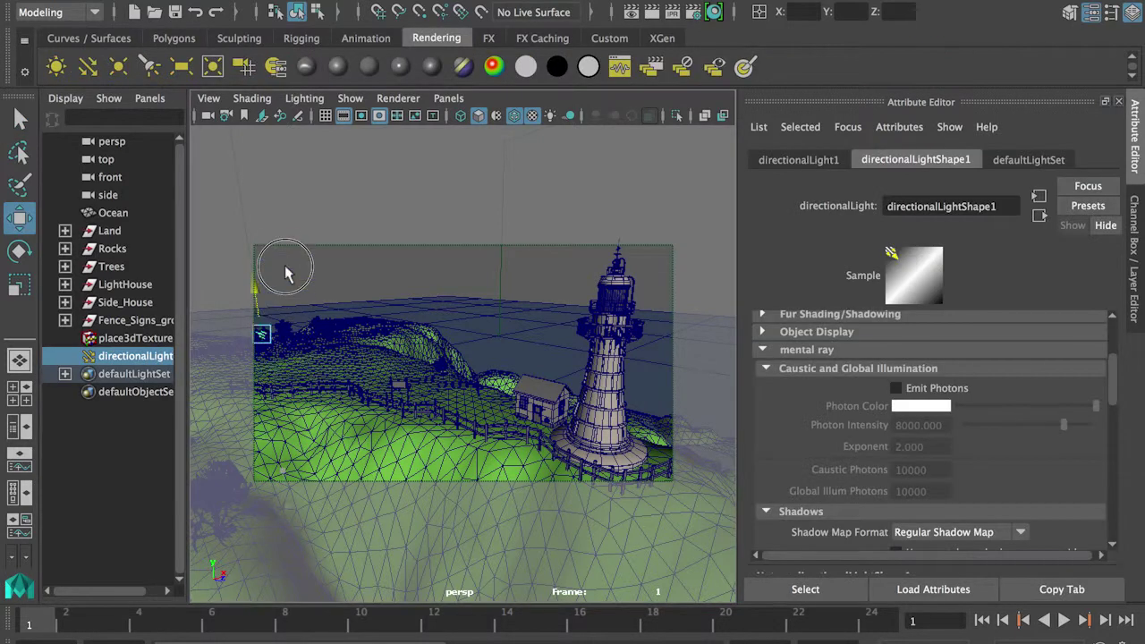
{"action": "left_click_drag", "start_coordinate": [276, 313], "coordinate": [347, 280]}
{"action": "left_click", "coordinate": [552, 116]}
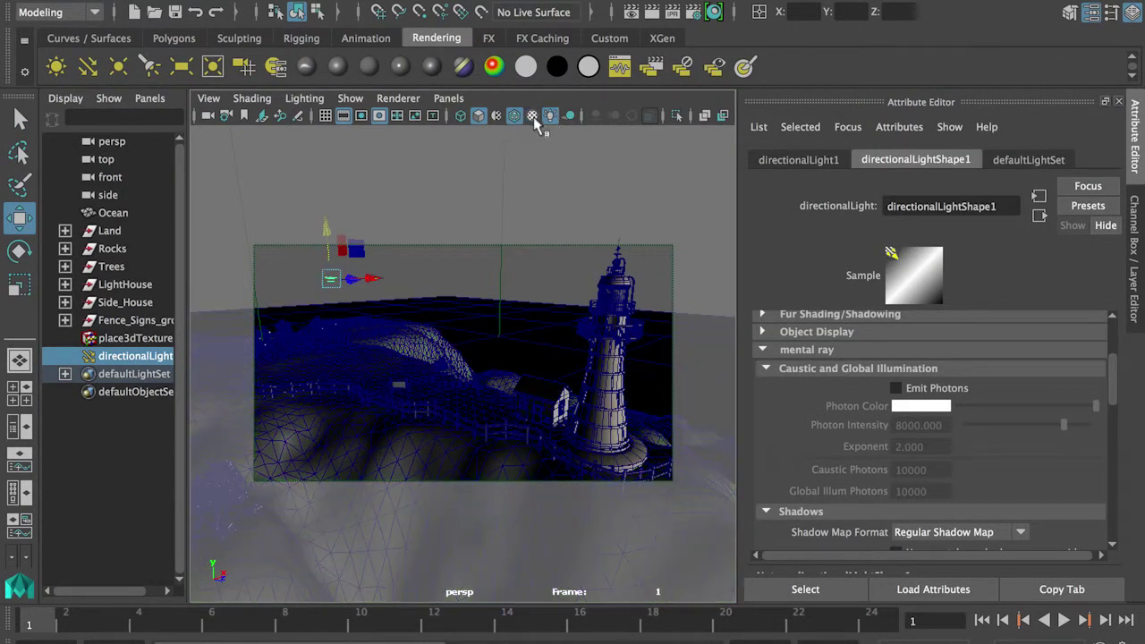
{"action": "left_click", "coordinate": [532, 117]}
{"action": "scroll", "coordinate": [1113, 358], "scroll_direction": "up", "scroll_amount": 3}
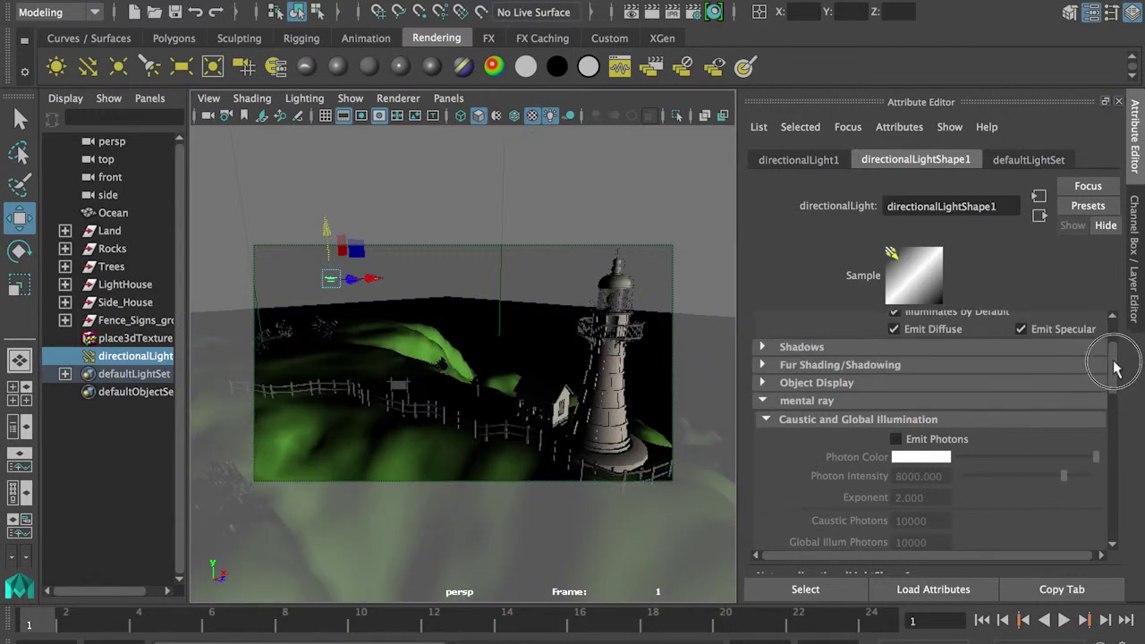
- Set the directional light's Locator Scale to 20
{"action": "left_click", "coordinate": [763, 408]}
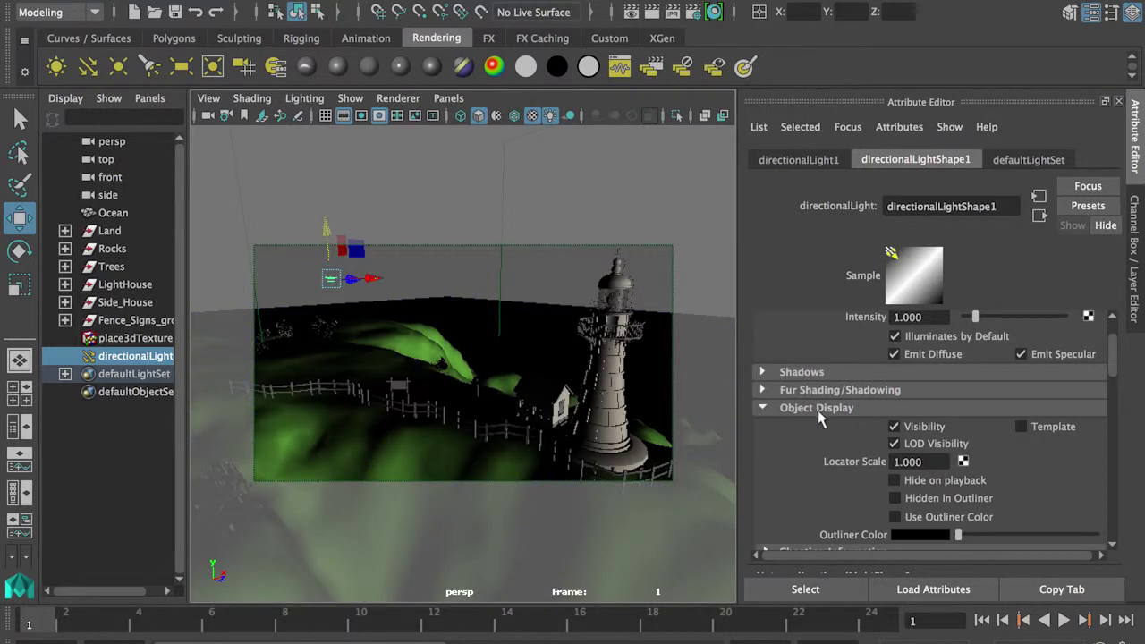
{"action": "left_click", "coordinate": [931, 461]}
{"action": "type", "text": "20"}
{"action": "key", "text": "Return"}
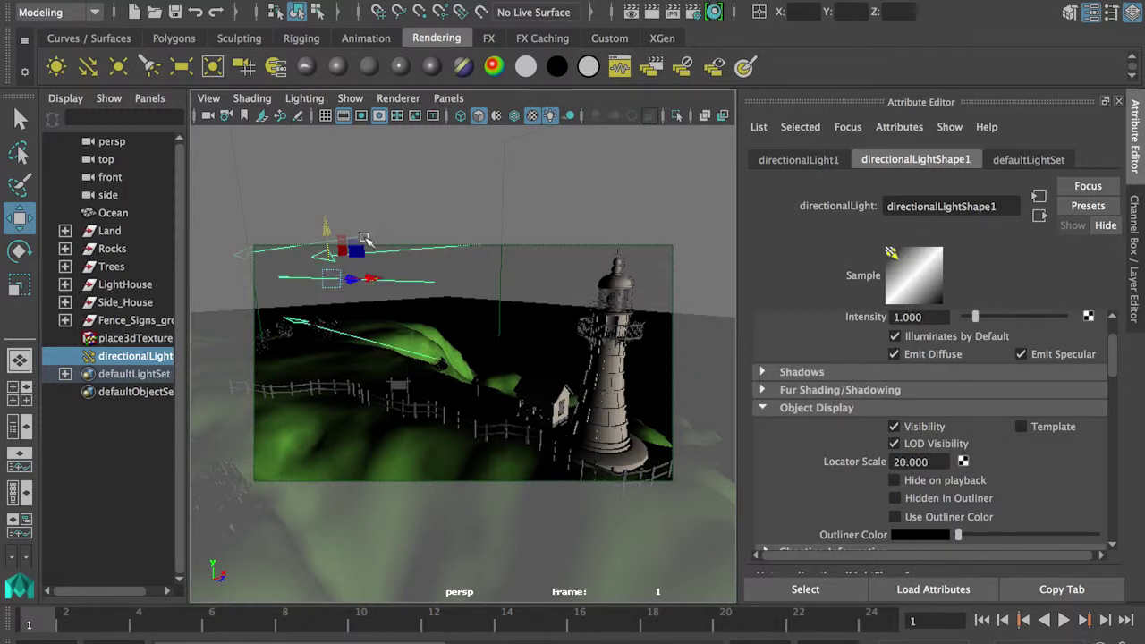
- Rotate the light to illuminate the lighthouse and house, then render a new test image
{"action": "key", "text": "e"}
{"action": "left_click_drag", "start_coordinate": [355, 283], "coordinate": [304, 241]}
{"action": "left_click", "coordinate": [652, 12]}
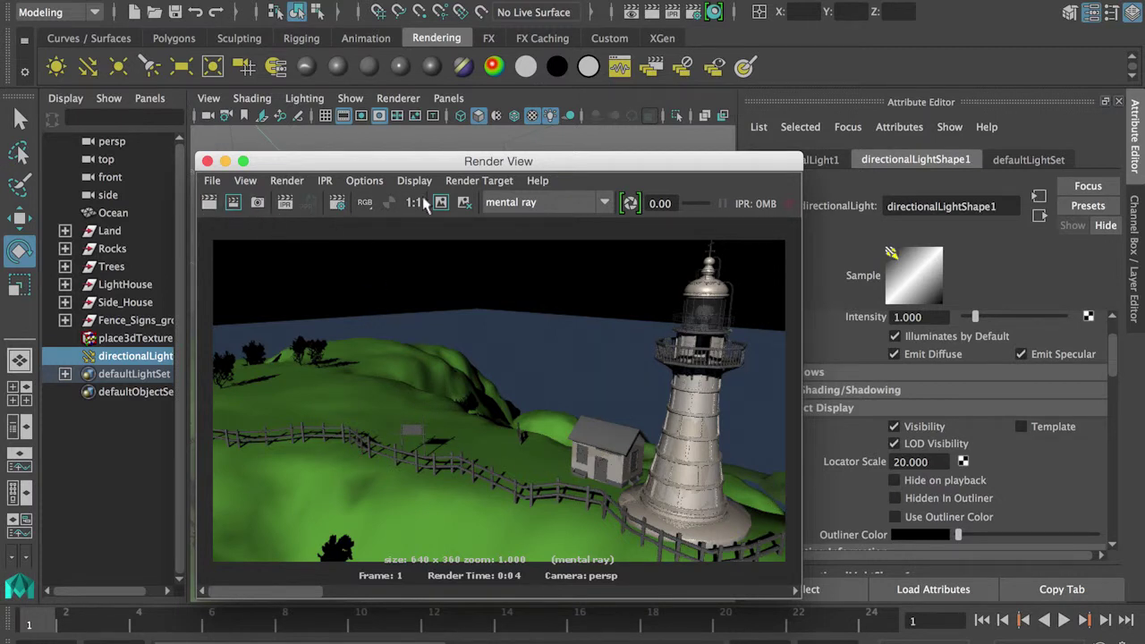
{"action": "left_click", "coordinate": [532, 161]}
- Create a camera matching the current view with View > Create Camera From View
{"action": "left_click_drag", "start_coordinate": [531, 161], "coordinate": [508, 579]}
{"action": "left_click", "coordinate": [208, 98]}
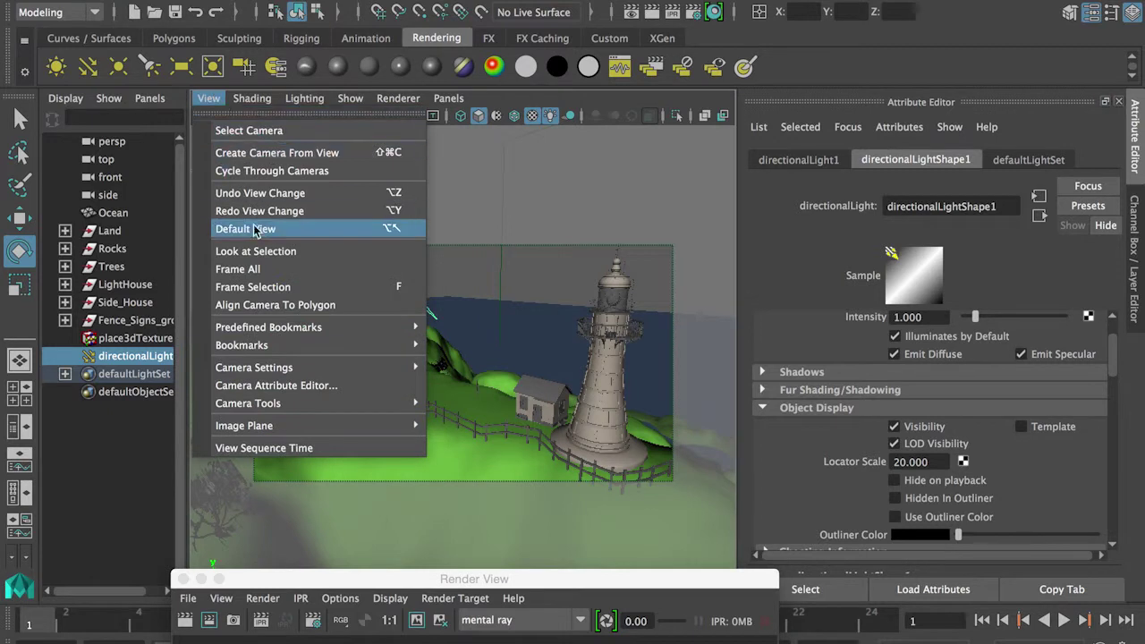
{"action": "mouse_move", "coordinate": [266, 328]}
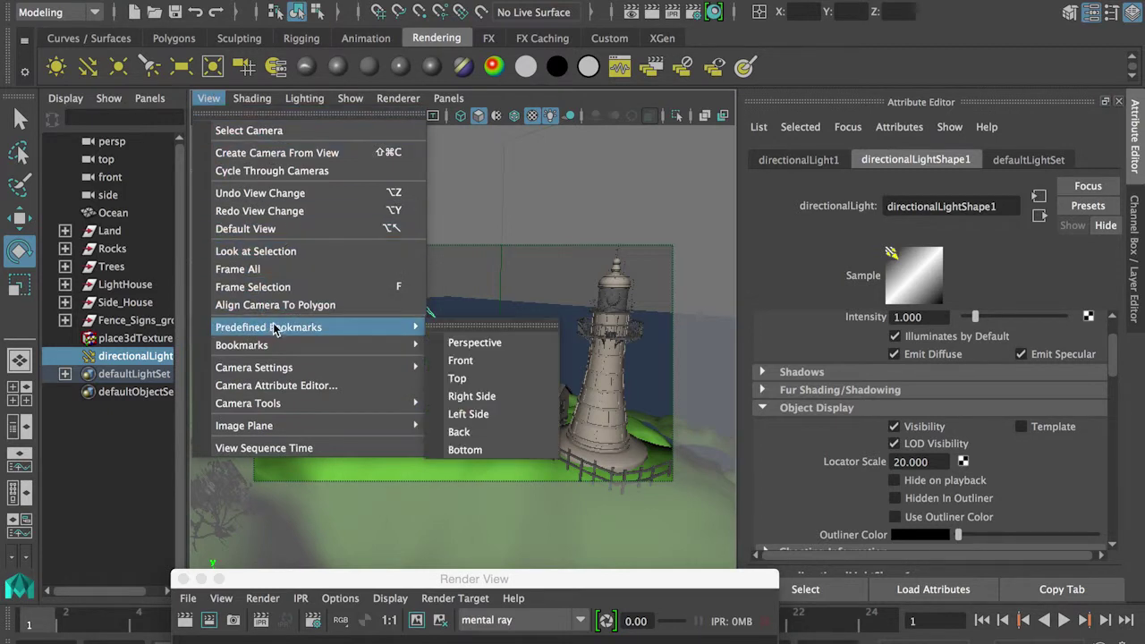
{"action": "left_click", "coordinate": [303, 154]}
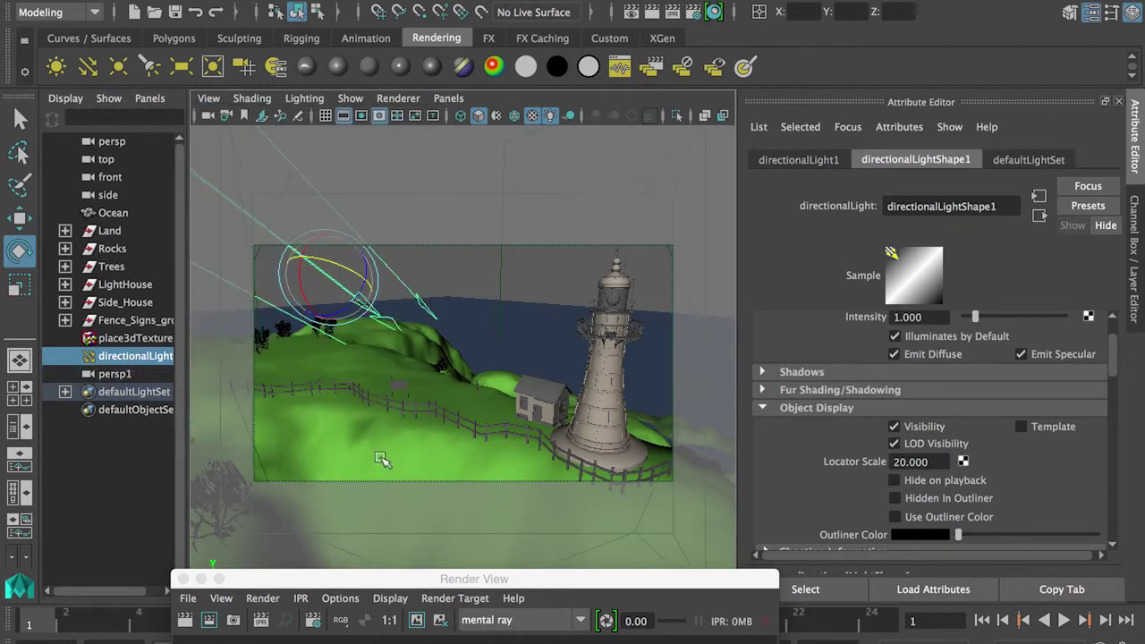
- Rename the new camera persp1 to renderCam in the Attribute Editor
{"action": "left_click", "coordinate": [119, 375]}
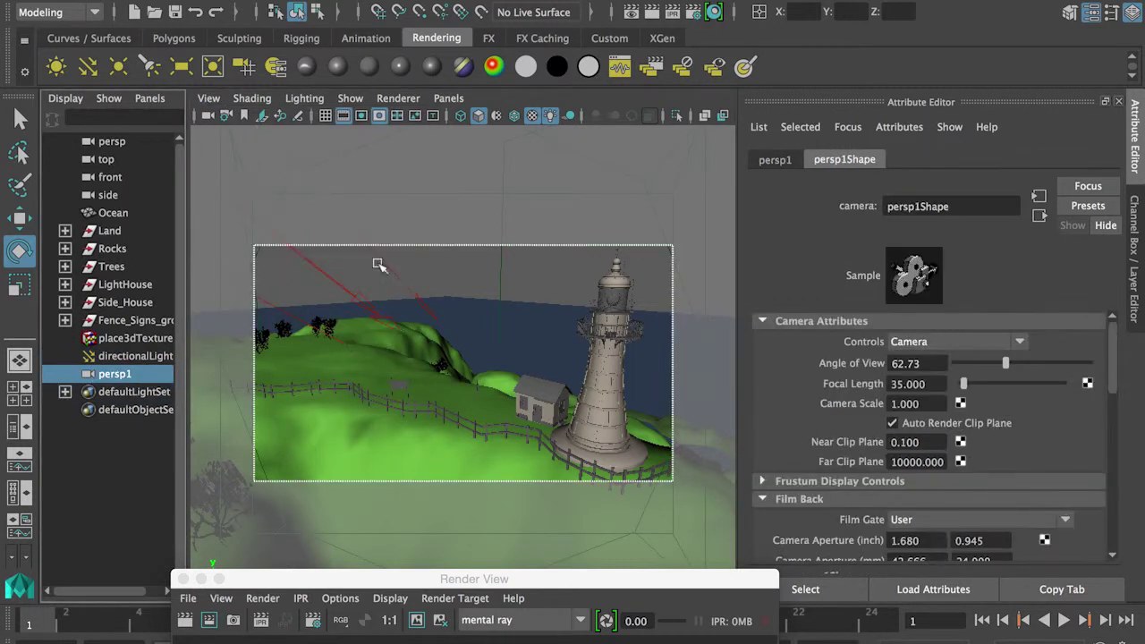
{"action": "left_click", "coordinate": [775, 159]}
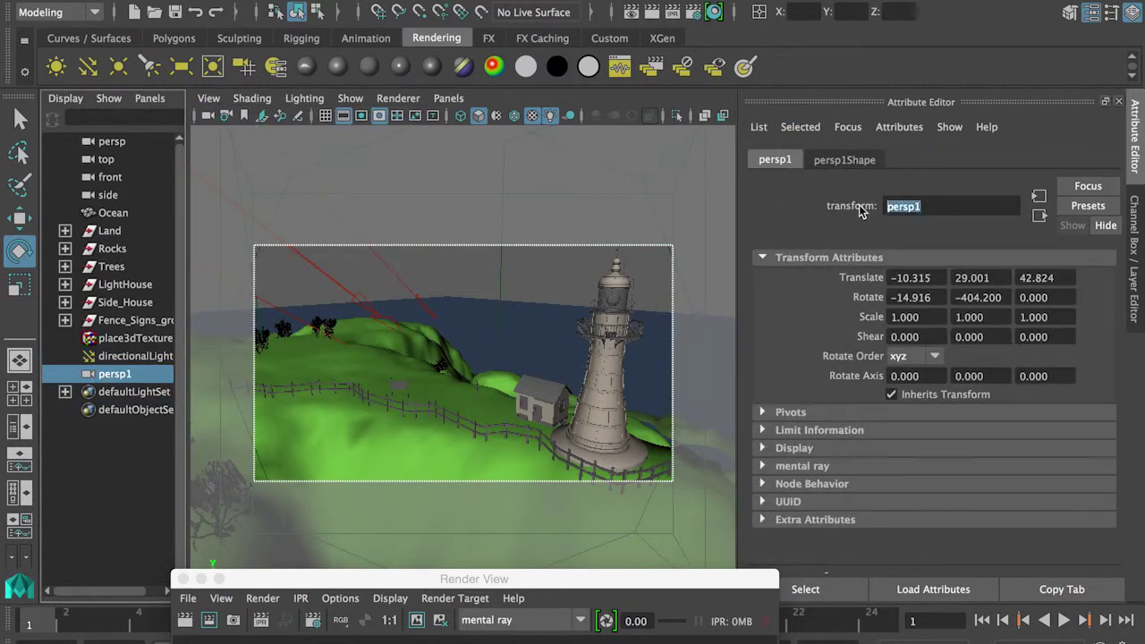
{"action": "type", "text": "rednderCam"}
{"action": "key", "text": "Return"}
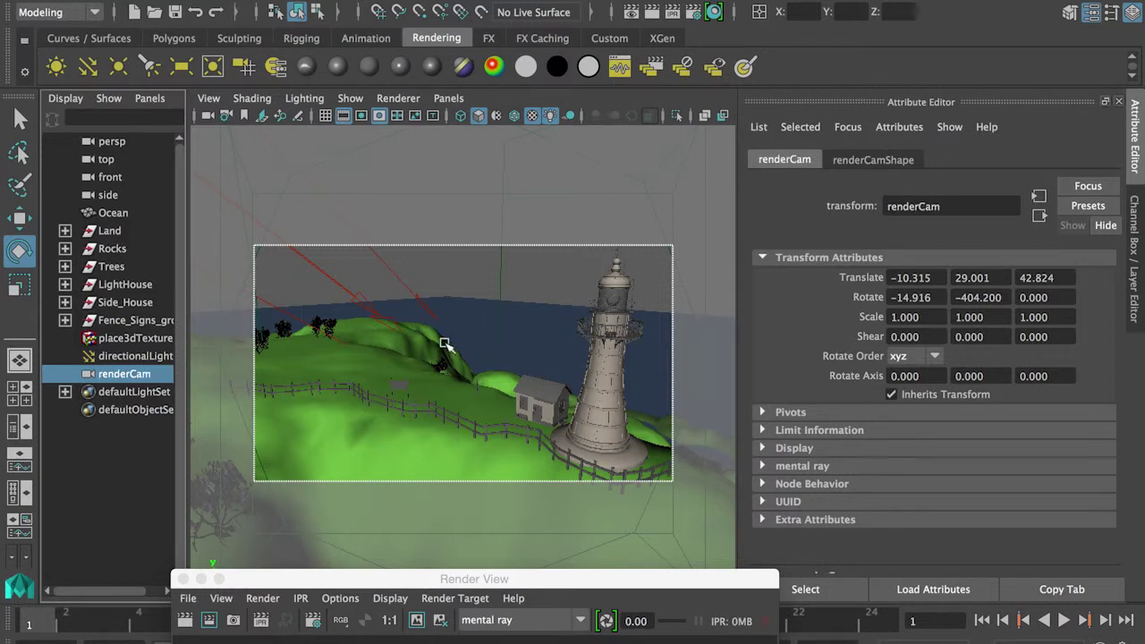
- Pull the perspective view back to show the whole island, then deselect the camera
{"action": "key", "text": "space"}
{"action": "left_click_drag", "start_coordinate": [438, 351], "coordinate": [446, 313]}
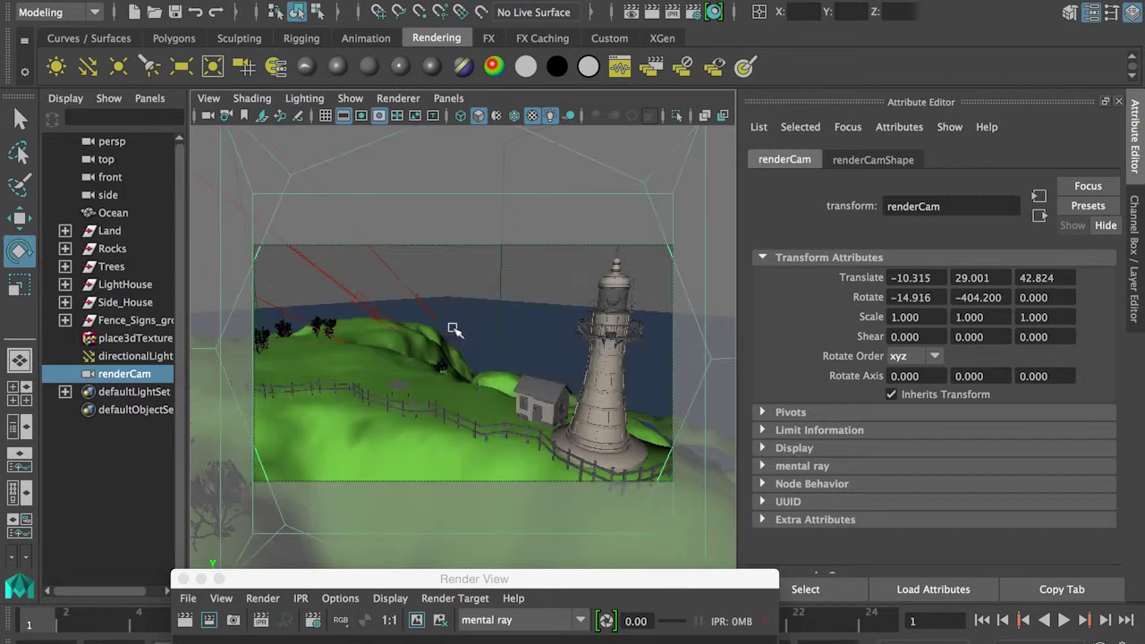
{"action": "left_click_drag", "start_coordinate": [517, 346], "coordinate": [441, 407], "text": "alt"}
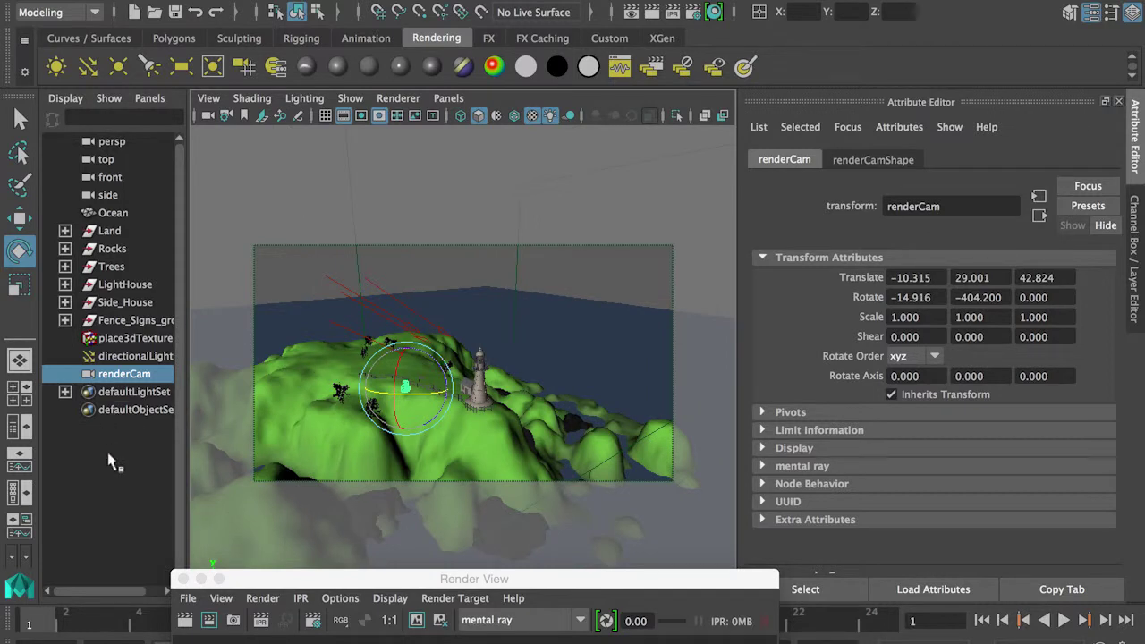
{"action": "left_click", "coordinate": [139, 508]}
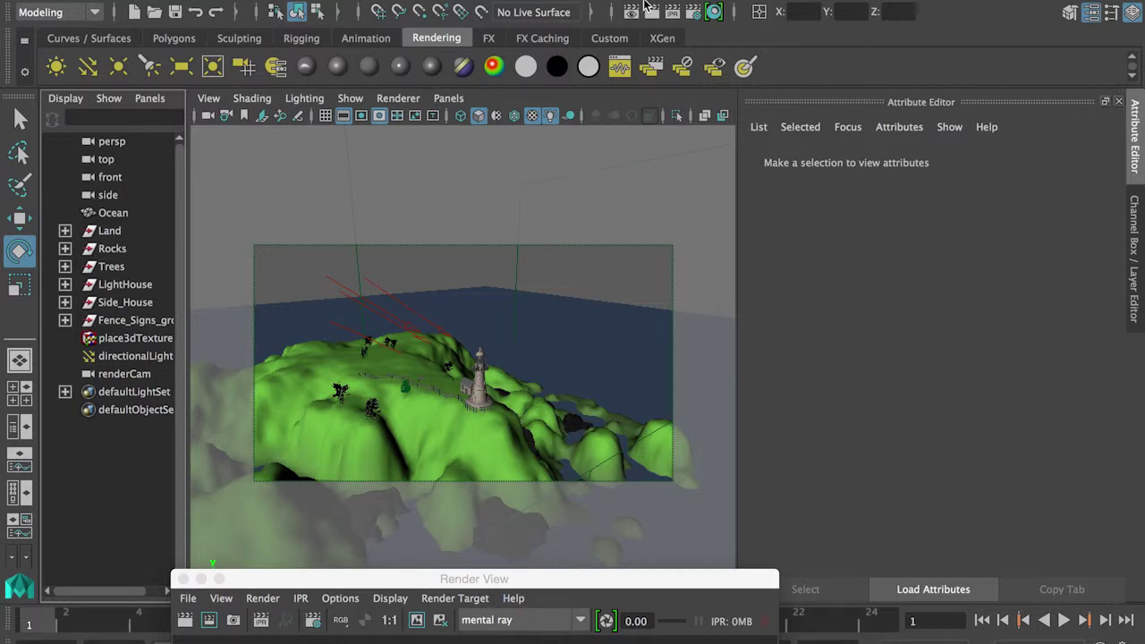
- Open the Render Settings window from the status line
{"action": "left_click", "coordinate": [694, 13]}
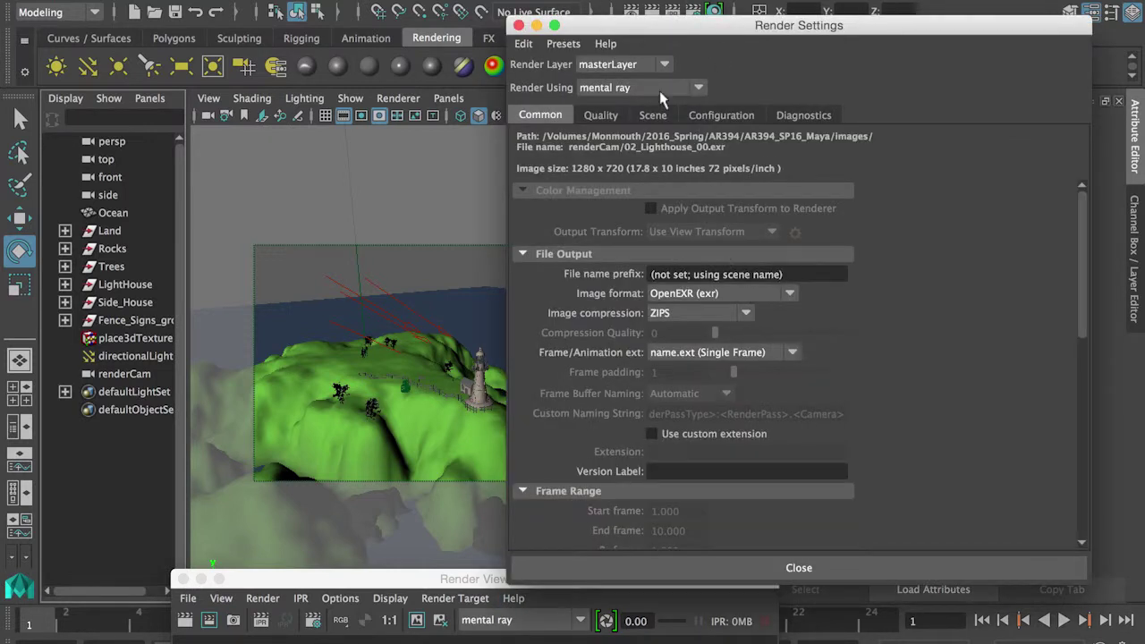
- Set Render Using to Maya Software and show its settings tab
{"action": "left_click", "coordinate": [697, 88]}
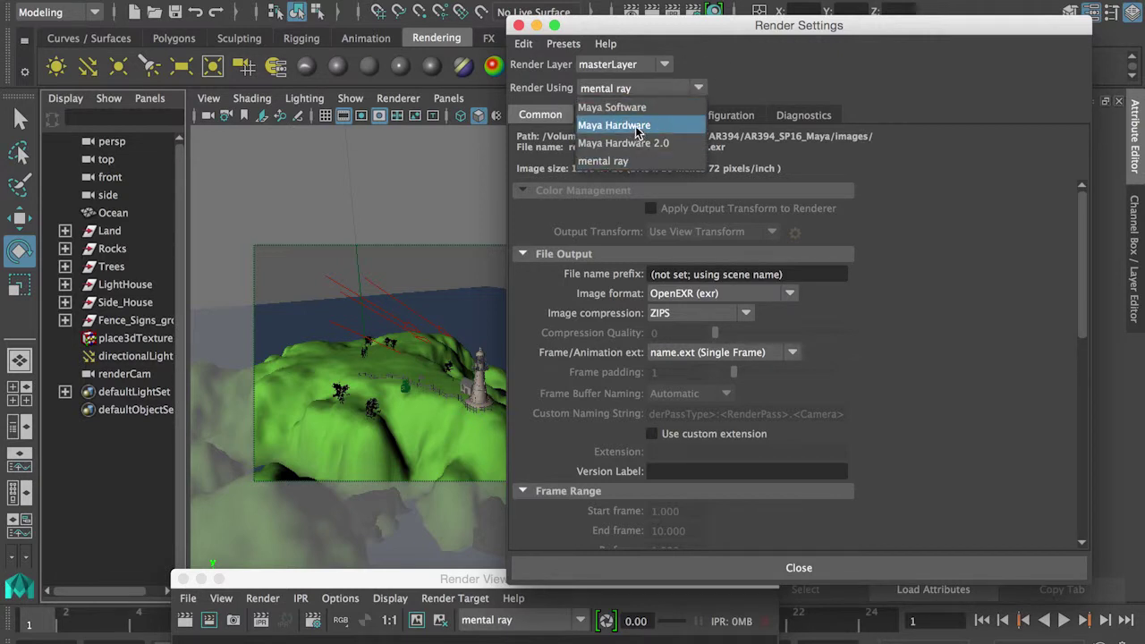
{"action": "left_click", "coordinate": [626, 107]}
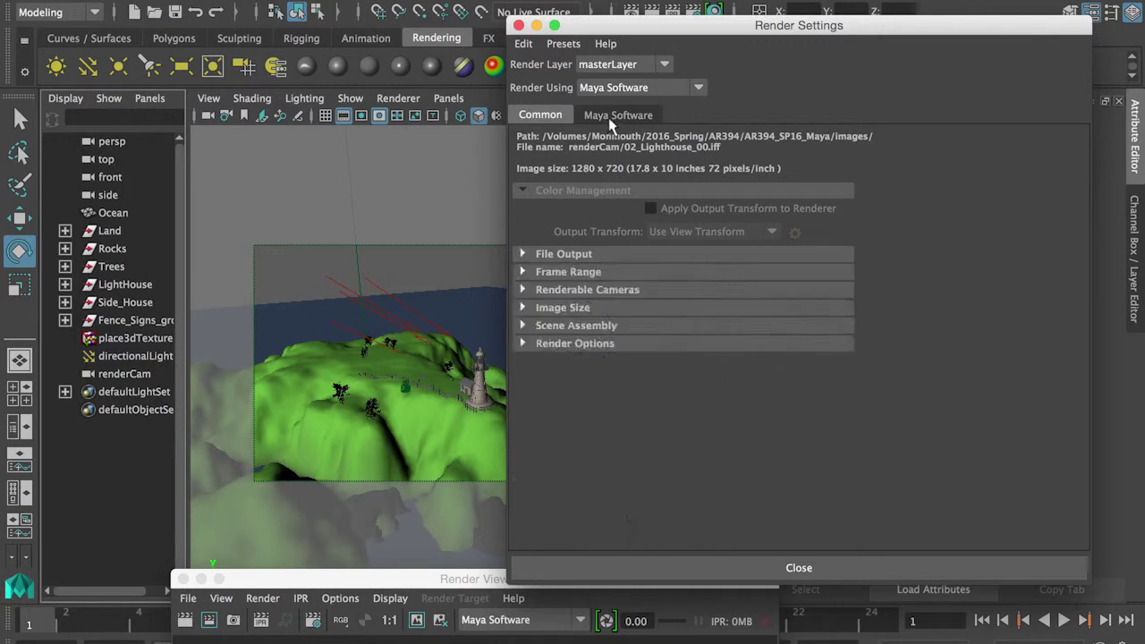
{"action": "left_click", "coordinate": [616, 116]}
- Create environmentFogShape1 as the environment fog under Render Options
{"action": "scroll", "coordinate": [1072, 430], "scroll_direction": "down", "scroll_amount": 3}
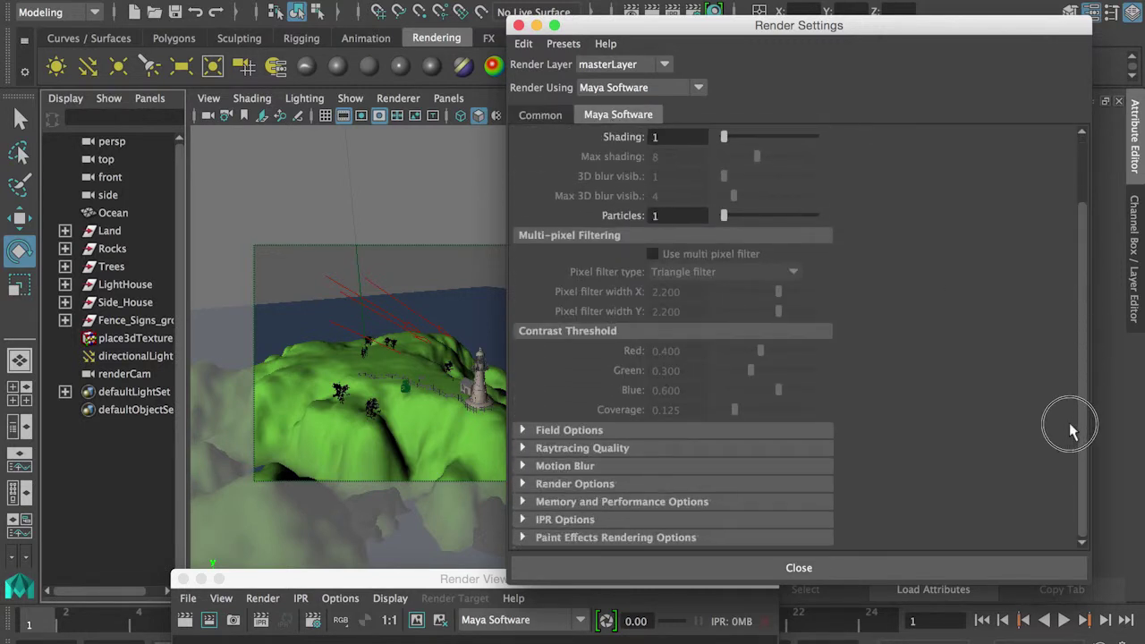
{"action": "left_click", "coordinate": [523, 484]}
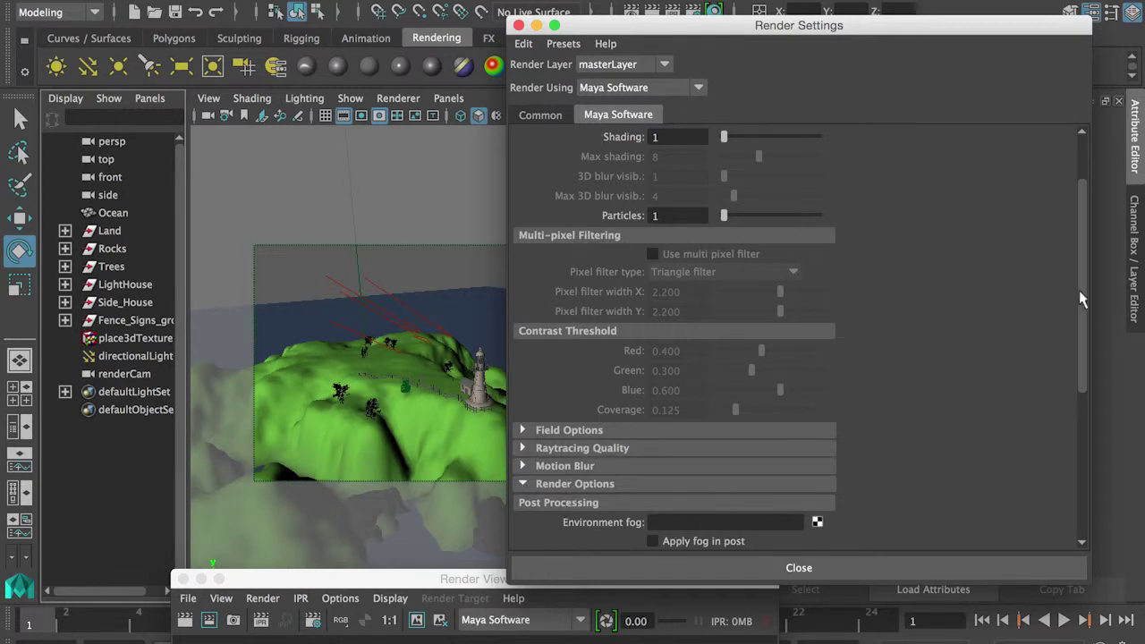
{"action": "left_click_drag", "start_coordinate": [1081, 298], "coordinate": [1074, 362]}
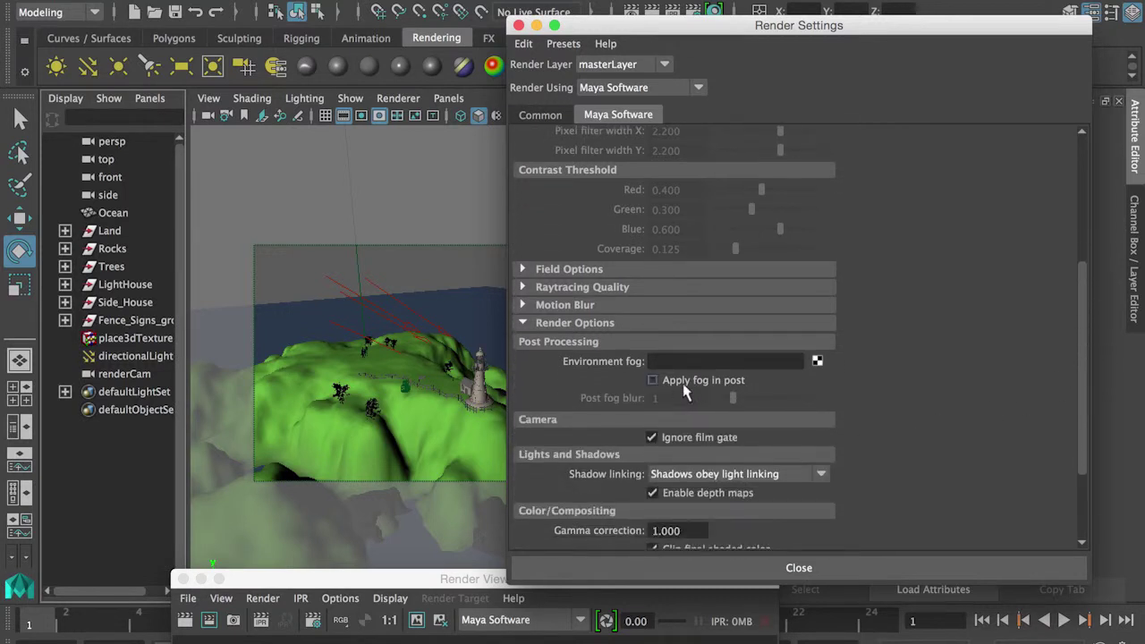
{"action": "left_click", "coordinate": [817, 362]}
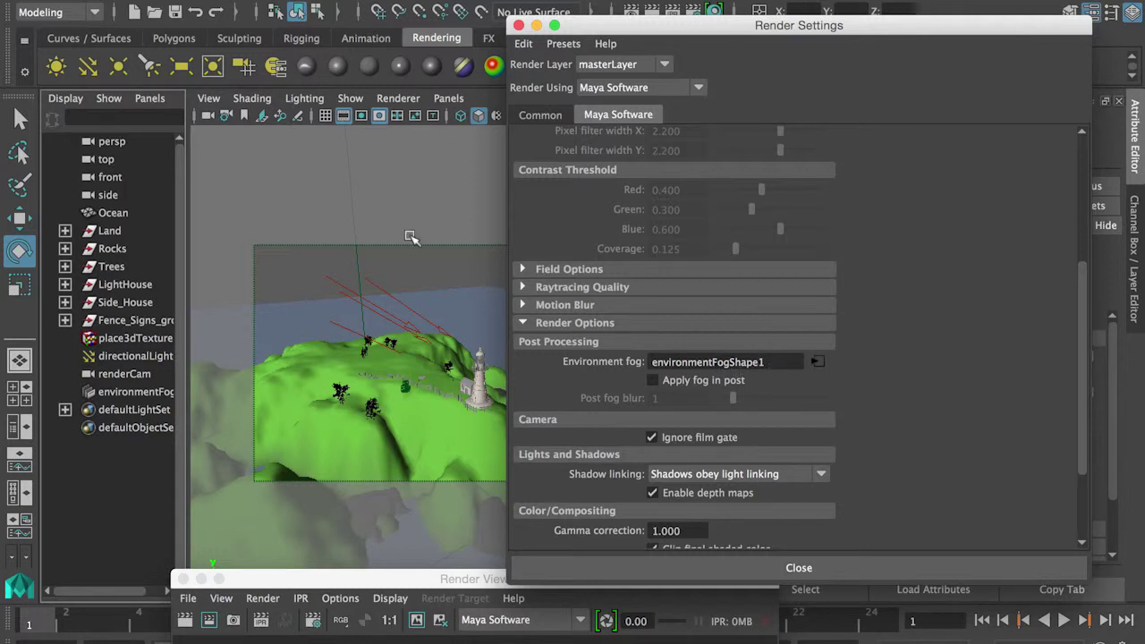
{"action": "left_click_drag", "start_coordinate": [340, 588], "coordinate": [360, 95]}
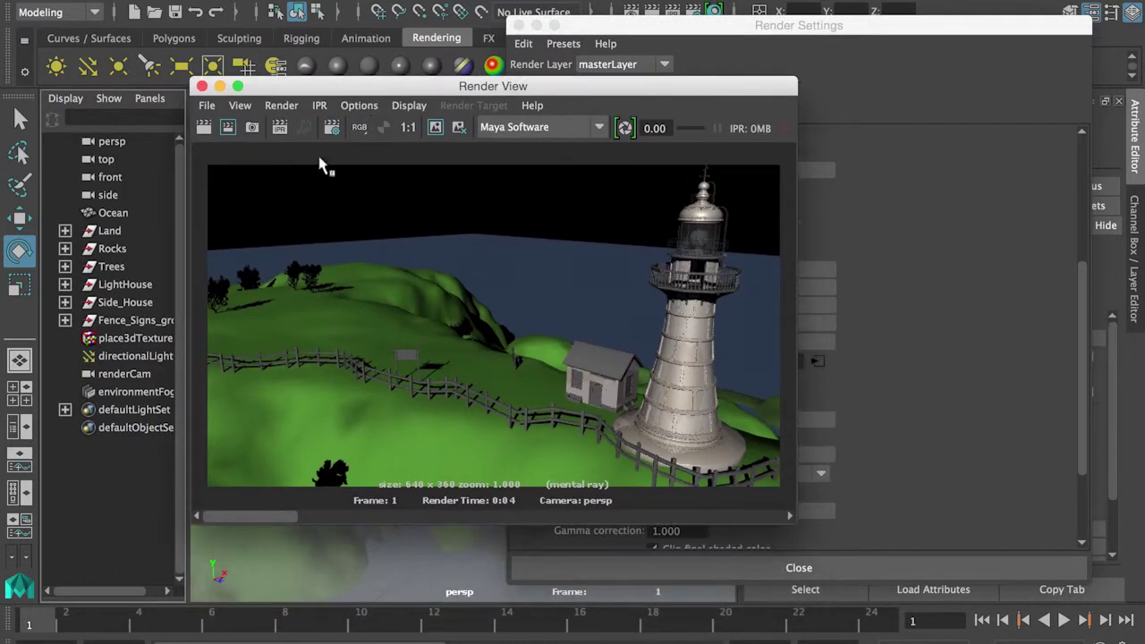
- Keep the current image and re-render the foggy island with Maya Software
{"action": "left_click", "coordinate": [436, 127]}
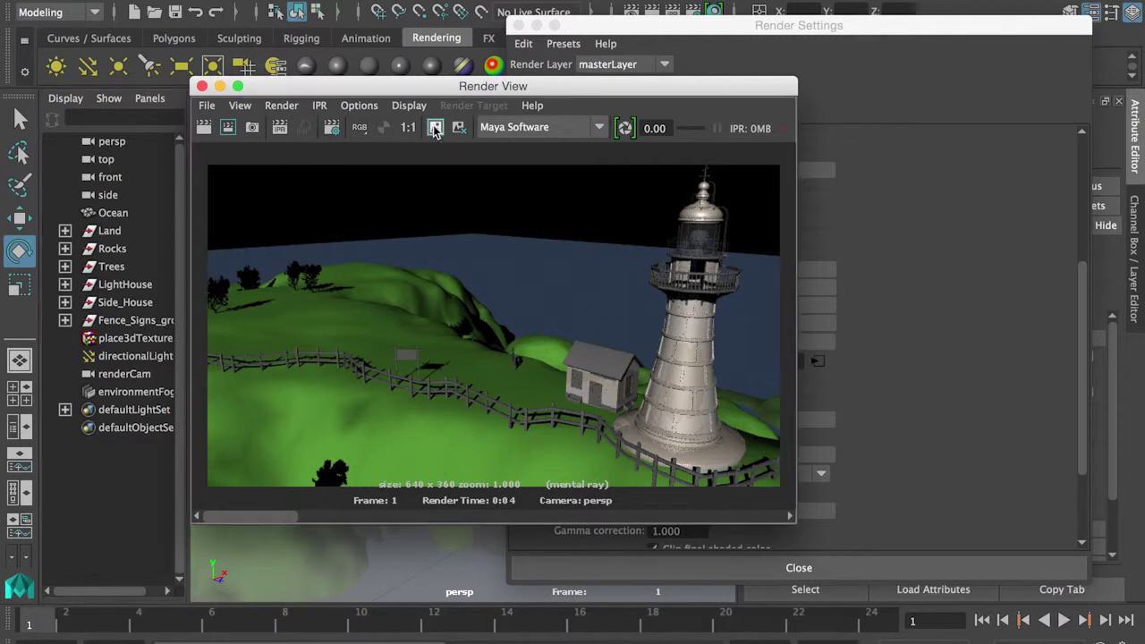
{"action": "left_click", "coordinate": [204, 127]}
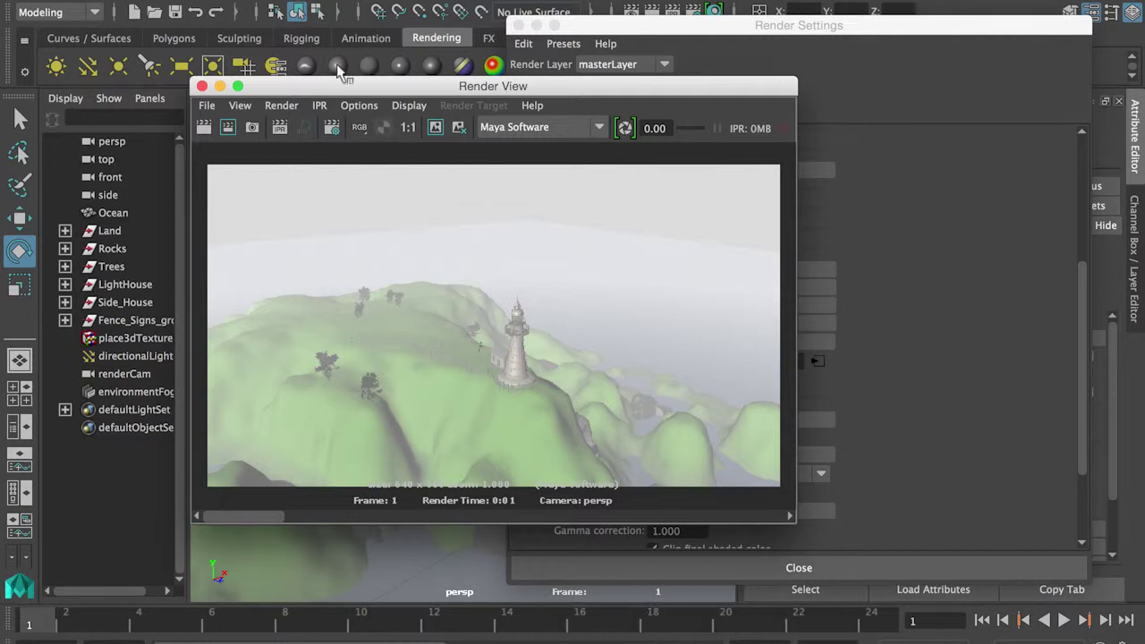
{"action": "left_click_drag", "start_coordinate": [313, 91], "coordinate": [313, 90]}
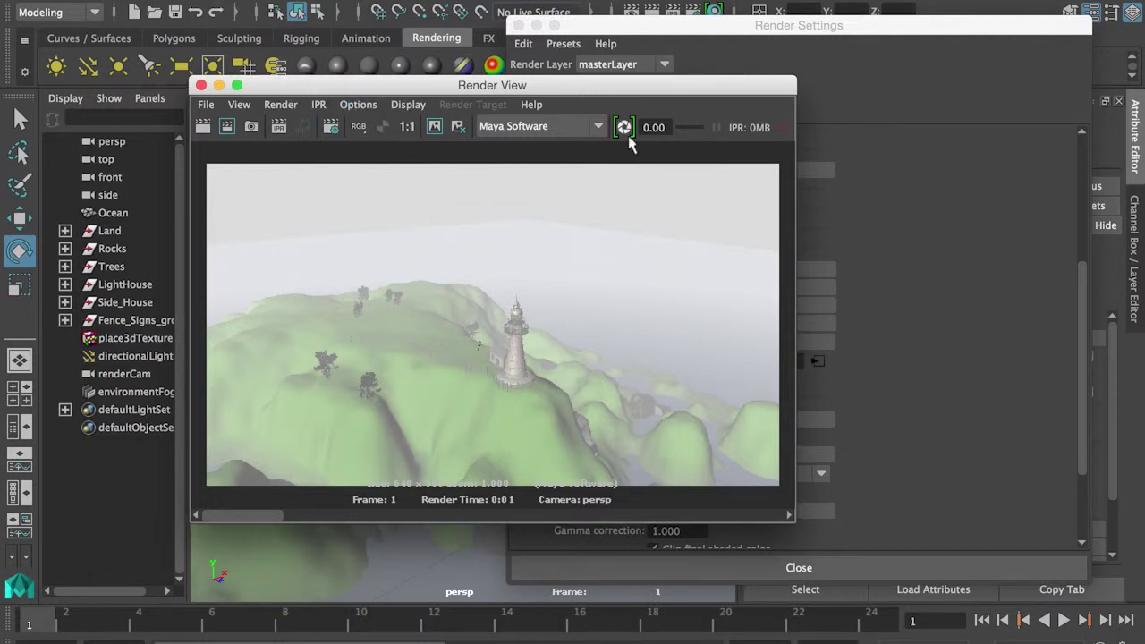
- Switch the renderer to mental ray and render the frame again
{"action": "left_click", "coordinate": [598, 126]}
{"action": "left_click", "coordinate": [562, 202]}
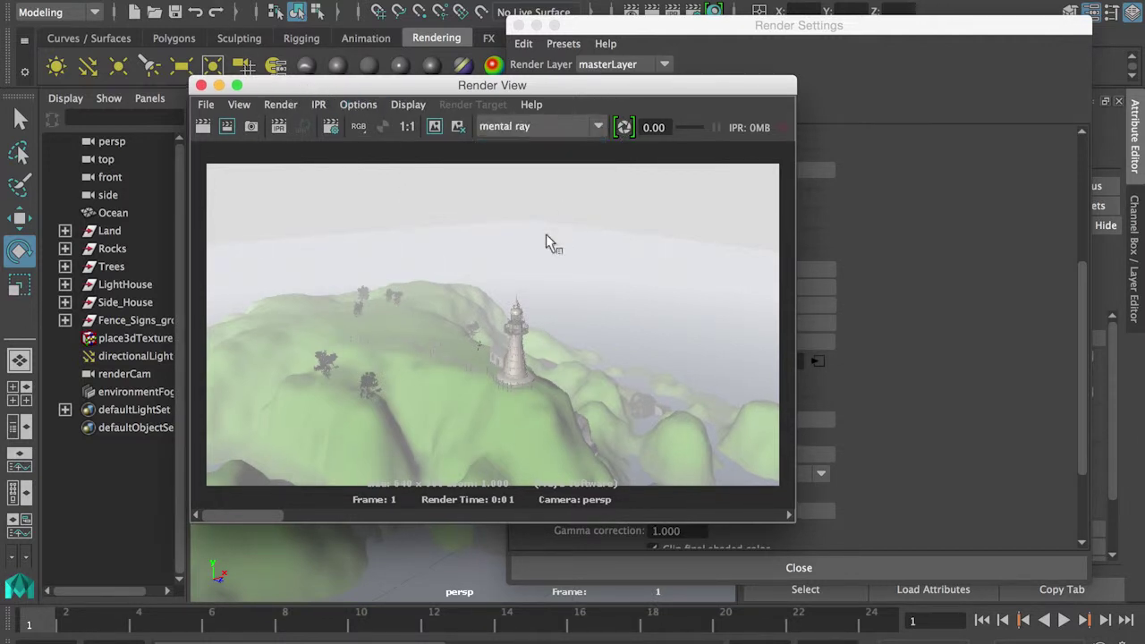
{"action": "left_click", "coordinate": [203, 126]}
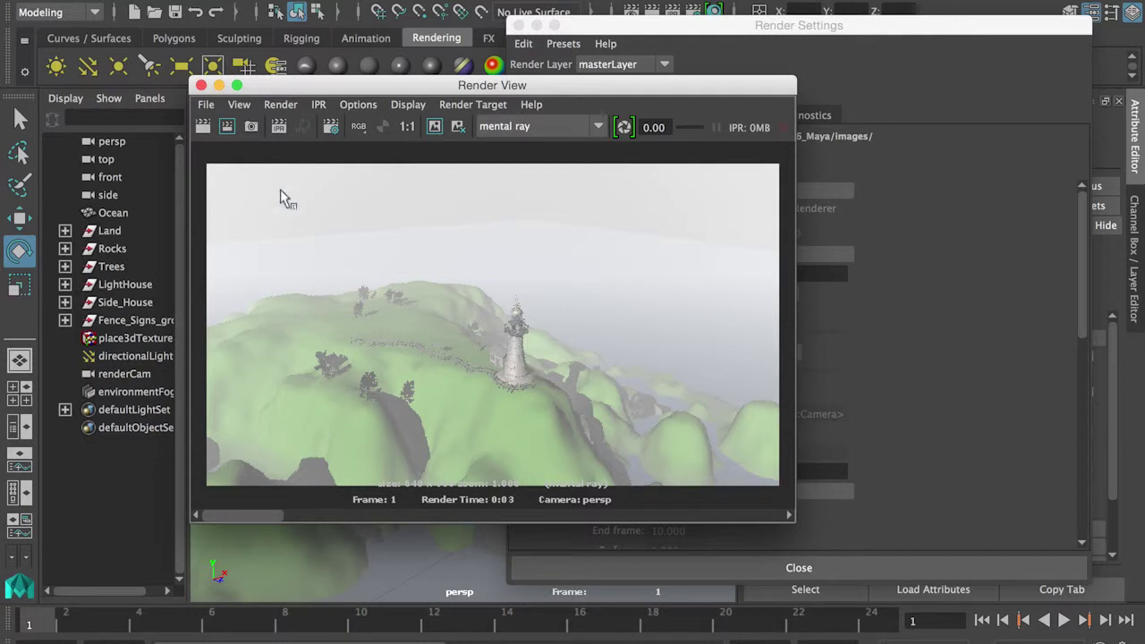
{"action": "left_click_drag", "start_coordinate": [350, 86], "coordinate": [366, 99]}
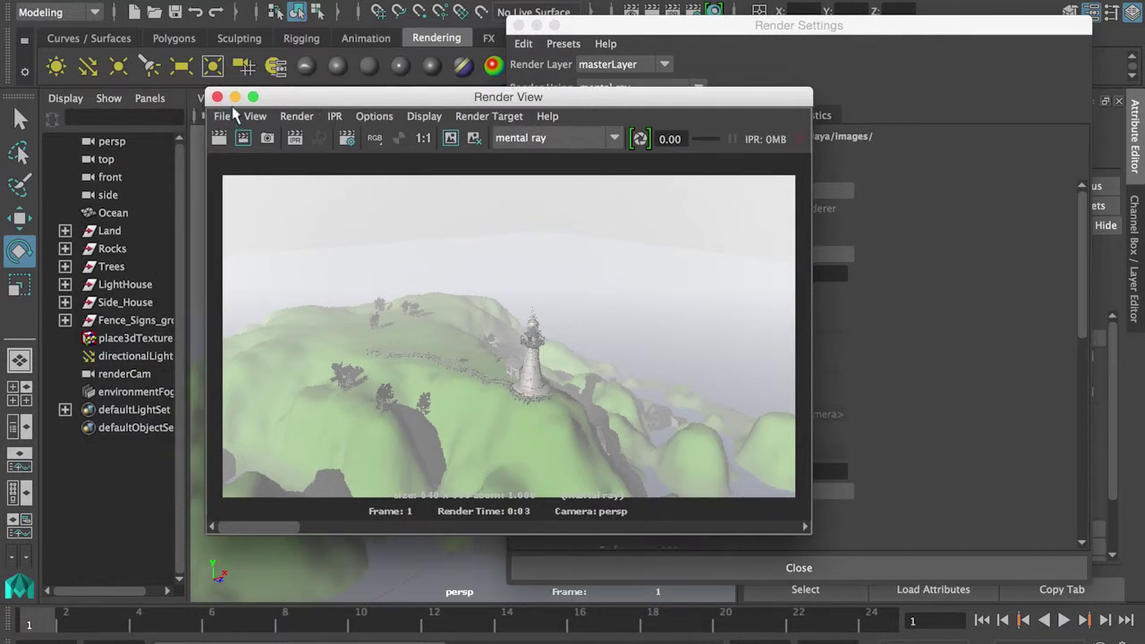
- Close Render View and look through renderCam via Panels > Perspective
{"action": "left_click", "coordinate": [218, 97]}
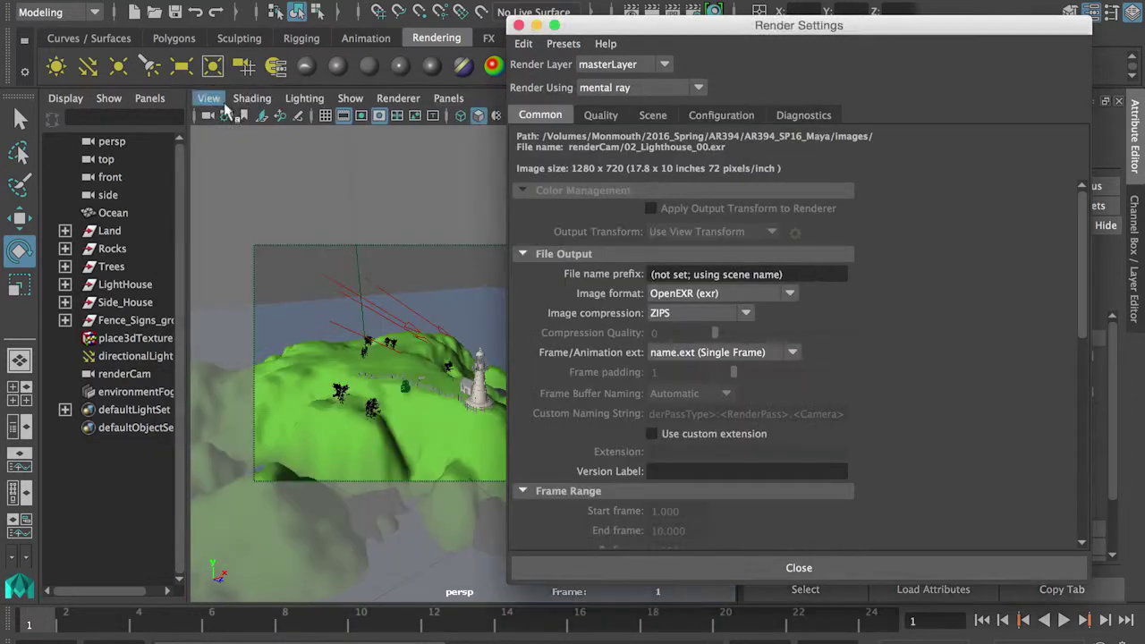
{"action": "left_click", "coordinate": [449, 99]}
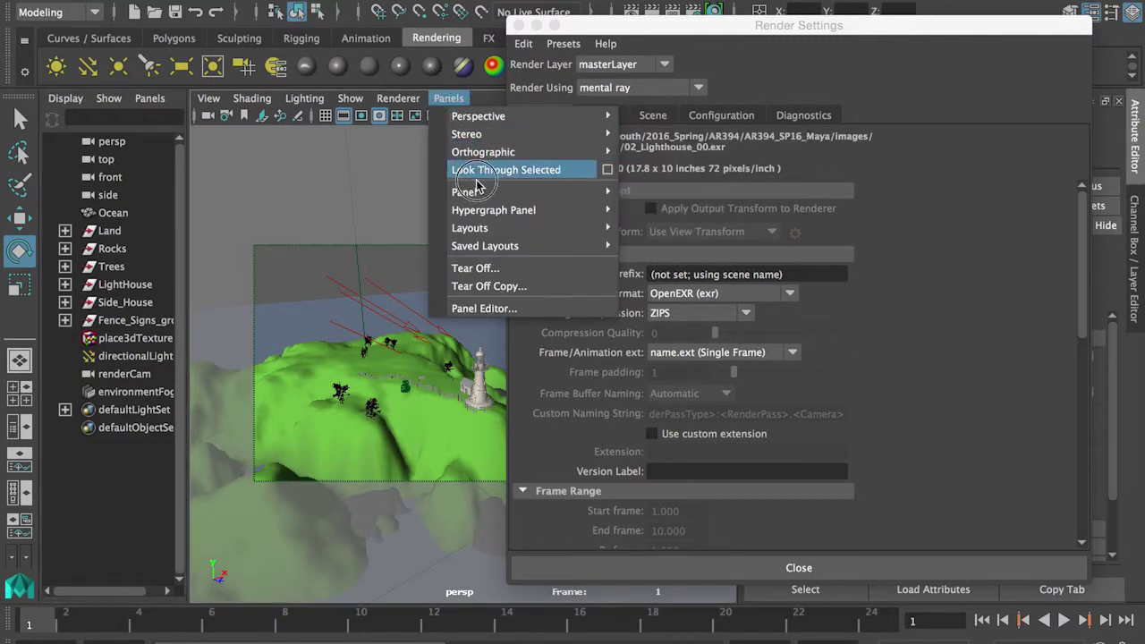
{"action": "mouse_move", "coordinate": [516, 122]}
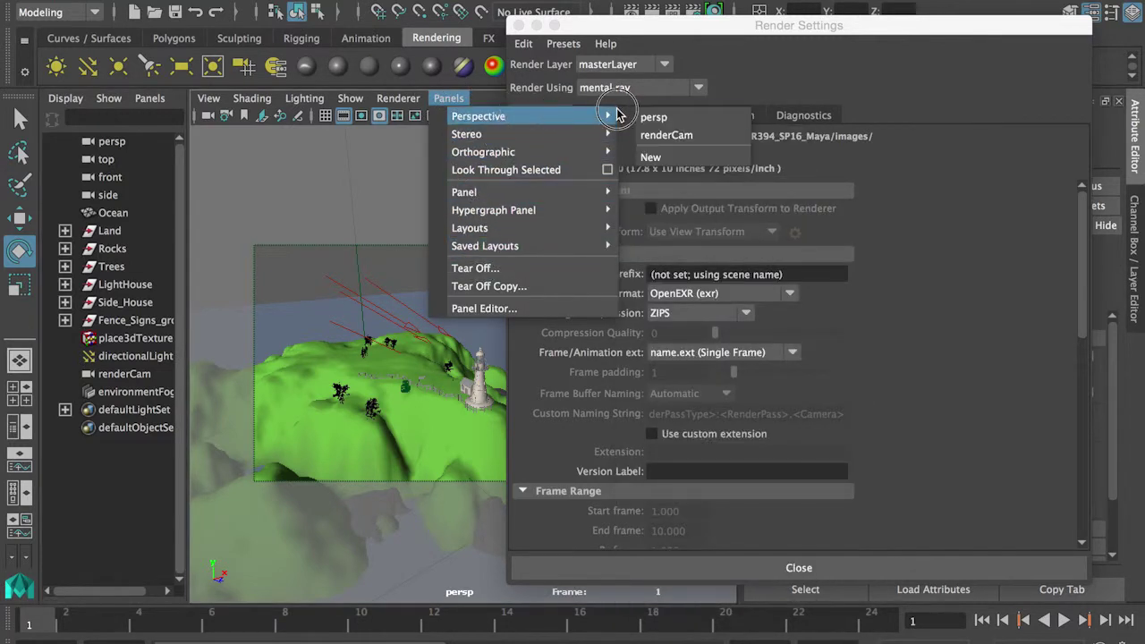
{"action": "left_click", "coordinate": [664, 135]}
- Render the foggy lighthouse through renderCam and select the environment fog node
{"action": "left_click", "coordinate": [652, 11]}
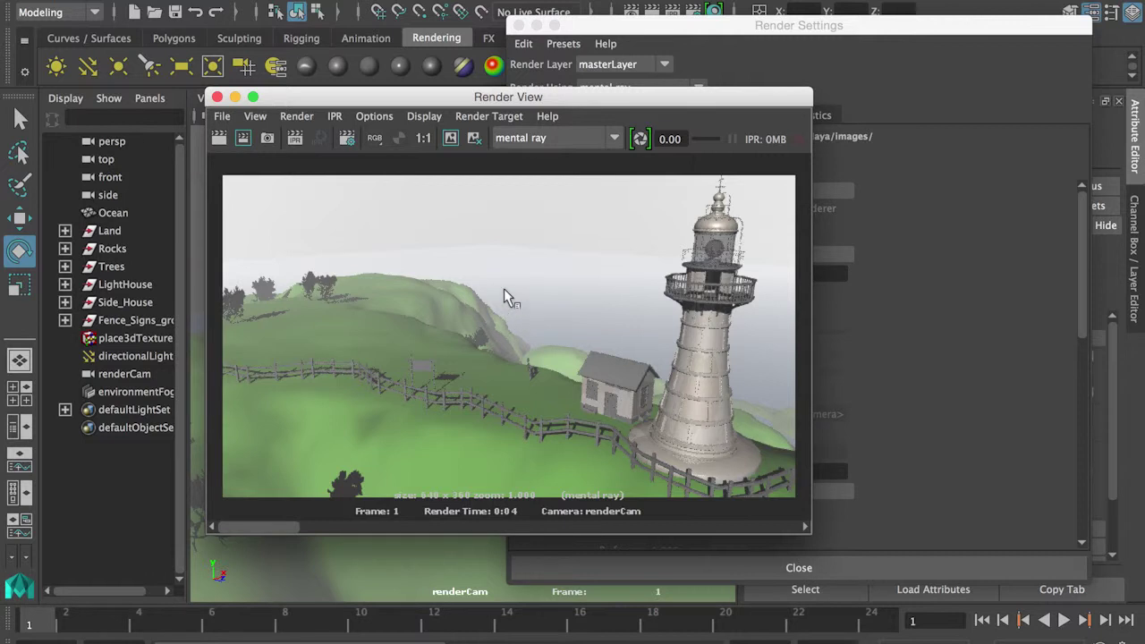
{"action": "left_click_drag", "start_coordinate": [540, 98], "coordinate": [641, 292]}
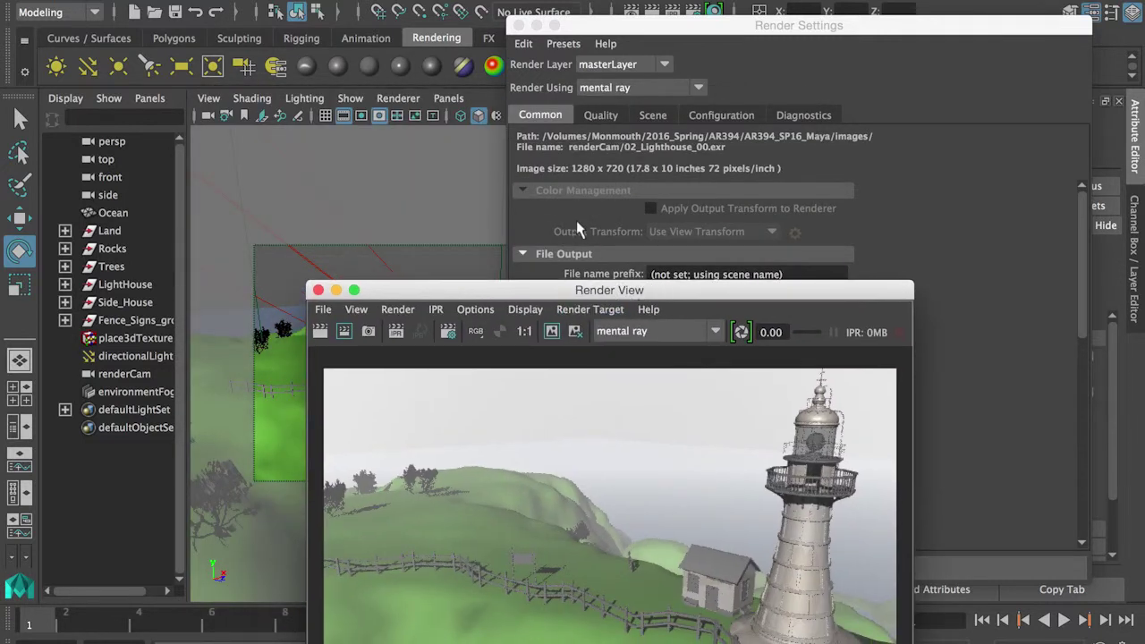
{"action": "left_click", "coordinate": [152, 394]}
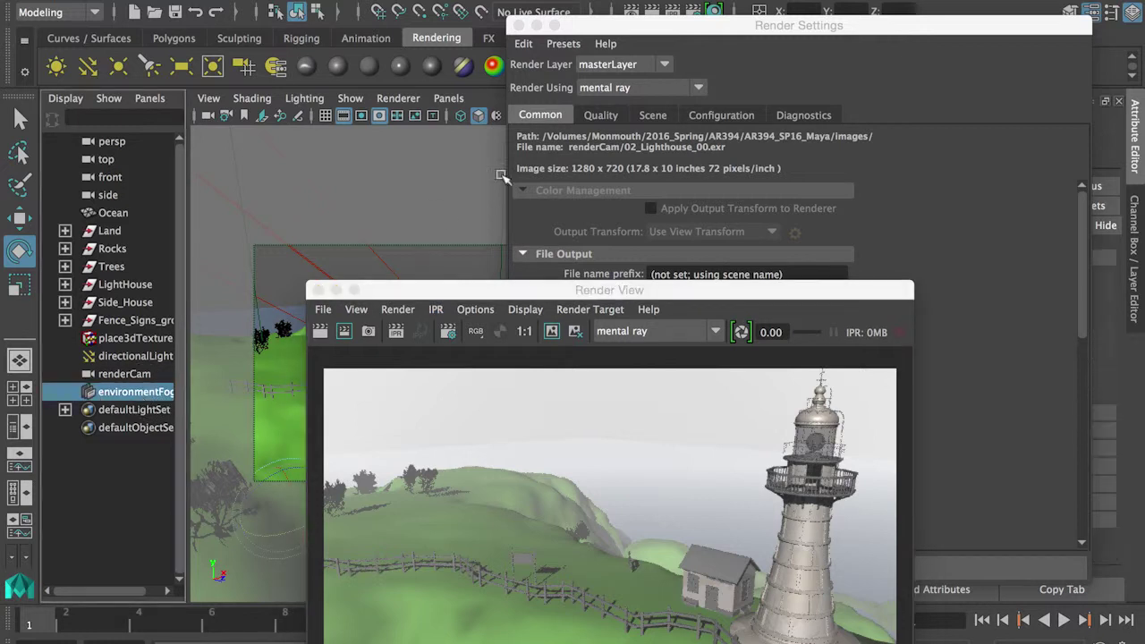
- Close Render Settings and widen the Outliner to show full node names
{"action": "left_click", "coordinate": [519, 25]}
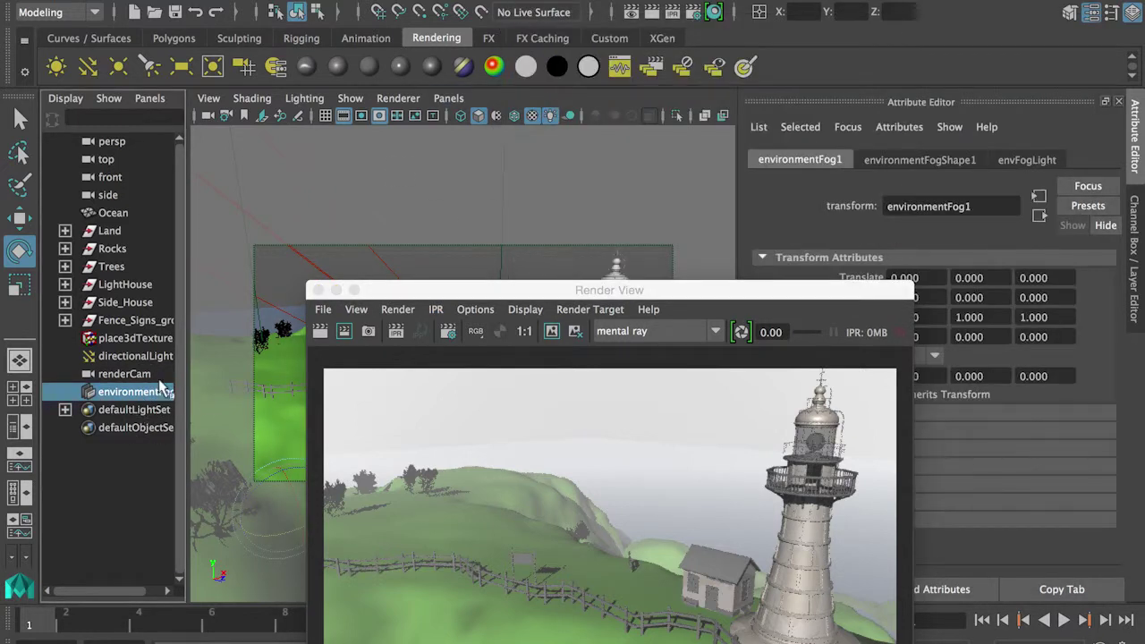
{"action": "left_click_drag", "start_coordinate": [186, 394], "coordinate": [240, 394]}
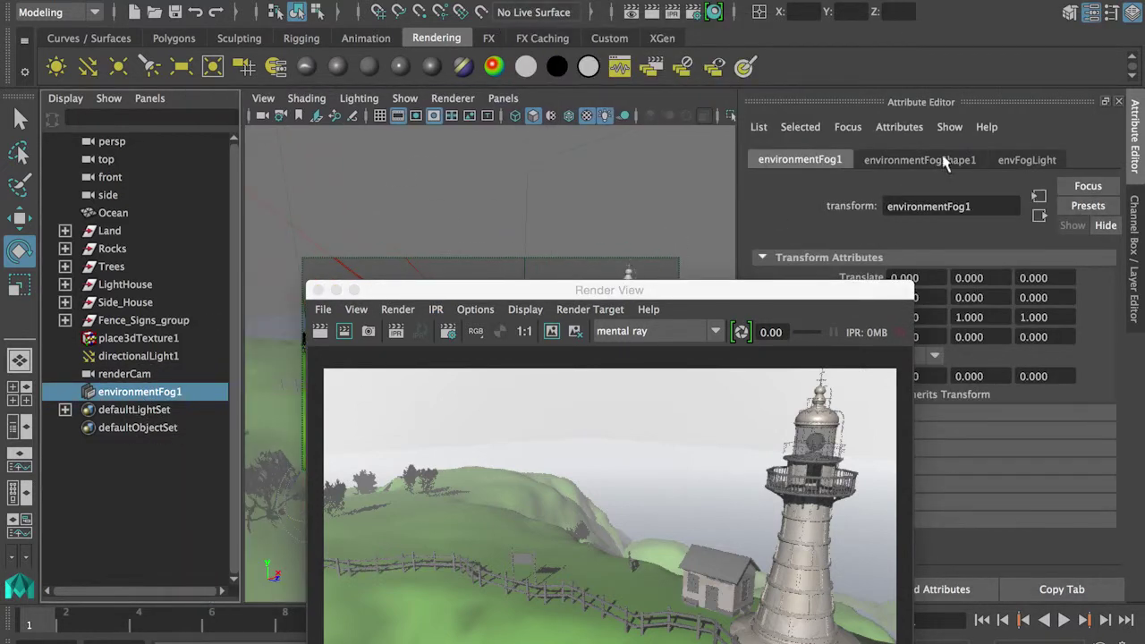
{"action": "left_click_drag", "start_coordinate": [787, 291], "coordinate": [694, 387]}
- Inspect the envFogLight, environmentFog1 and environmentFogShape1 tabs, ending on environmentFogShape1
{"action": "left_click", "coordinate": [1009, 161]}
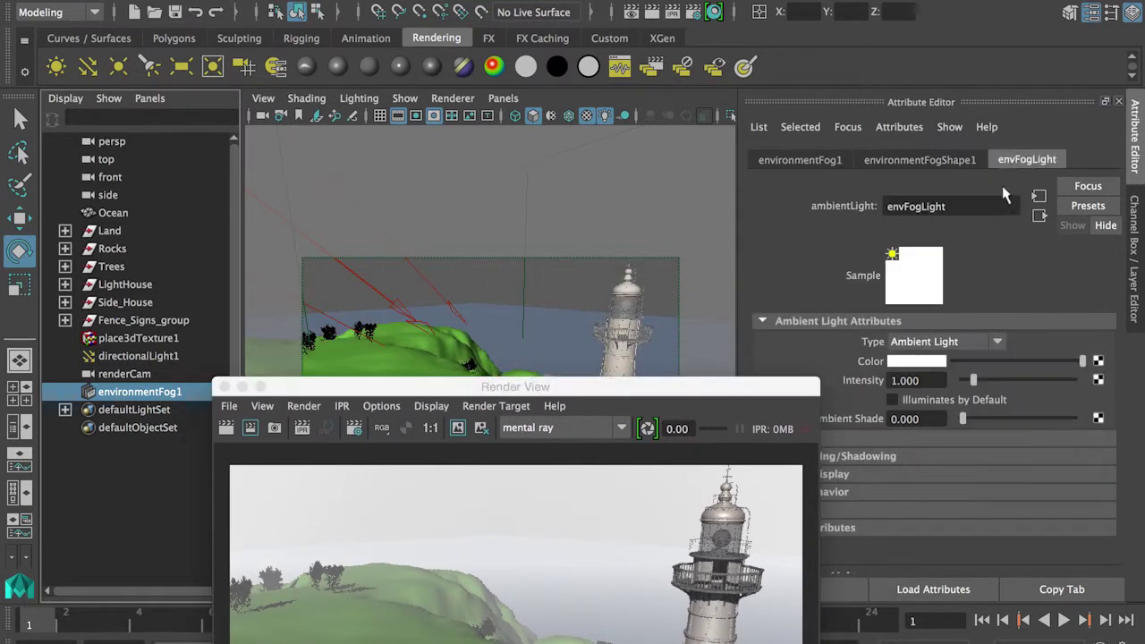
{"action": "left_click", "coordinate": [921, 165]}
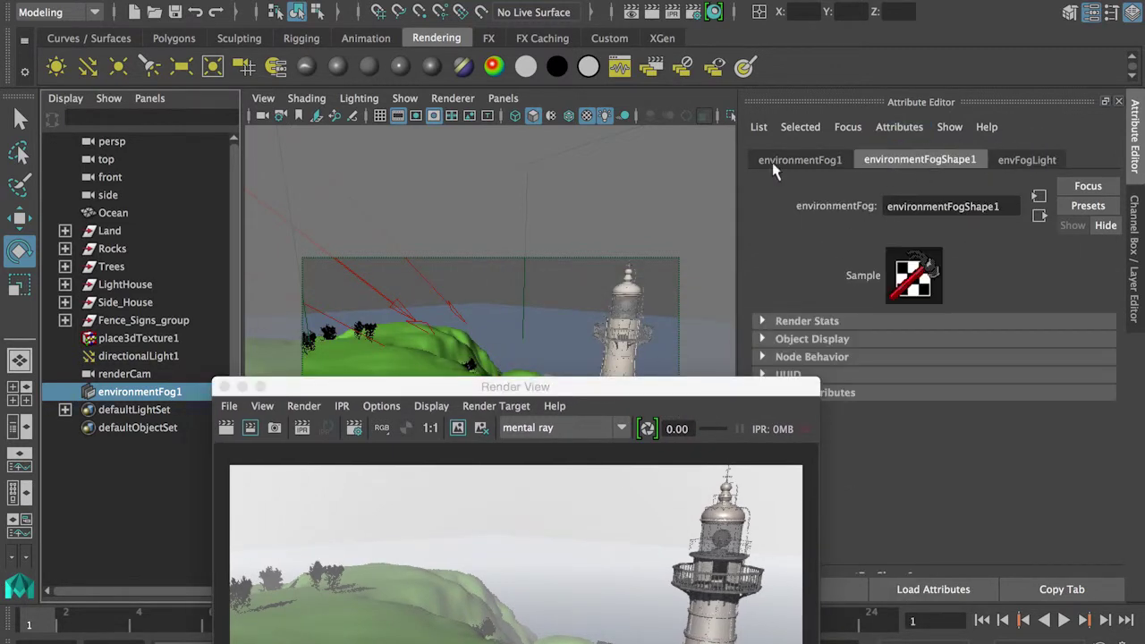
{"action": "left_click", "coordinate": [797, 162]}
{"action": "left_click", "coordinate": [928, 165]}
{"action": "left_click", "coordinate": [1027, 160]}
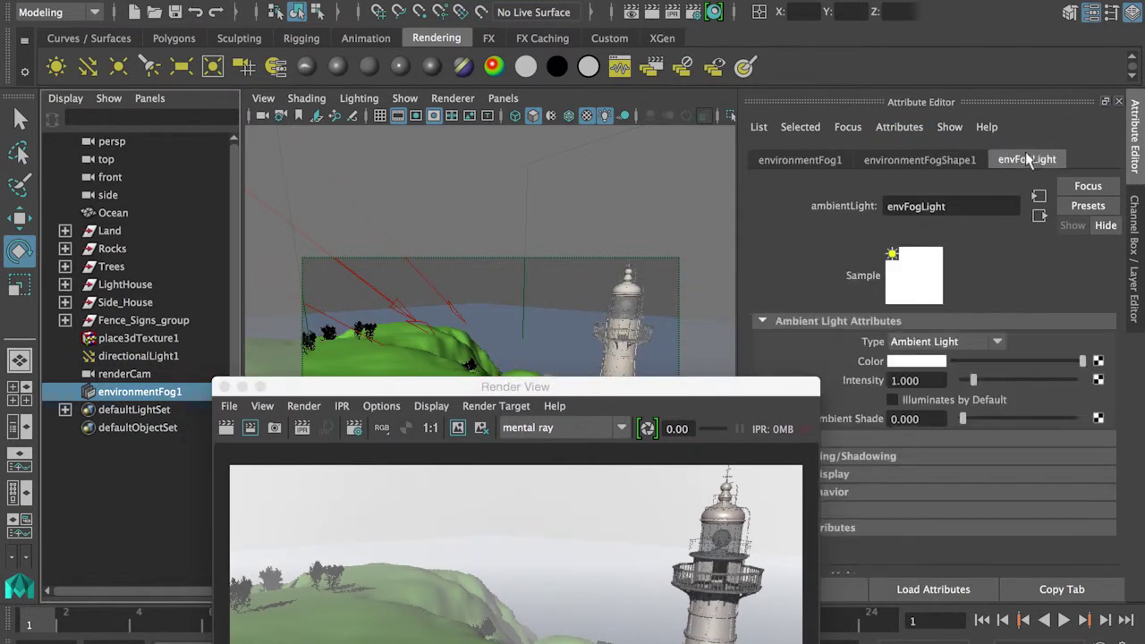
{"action": "left_click", "coordinate": [805, 161]}
{"action": "left_click", "coordinate": [913, 159]}
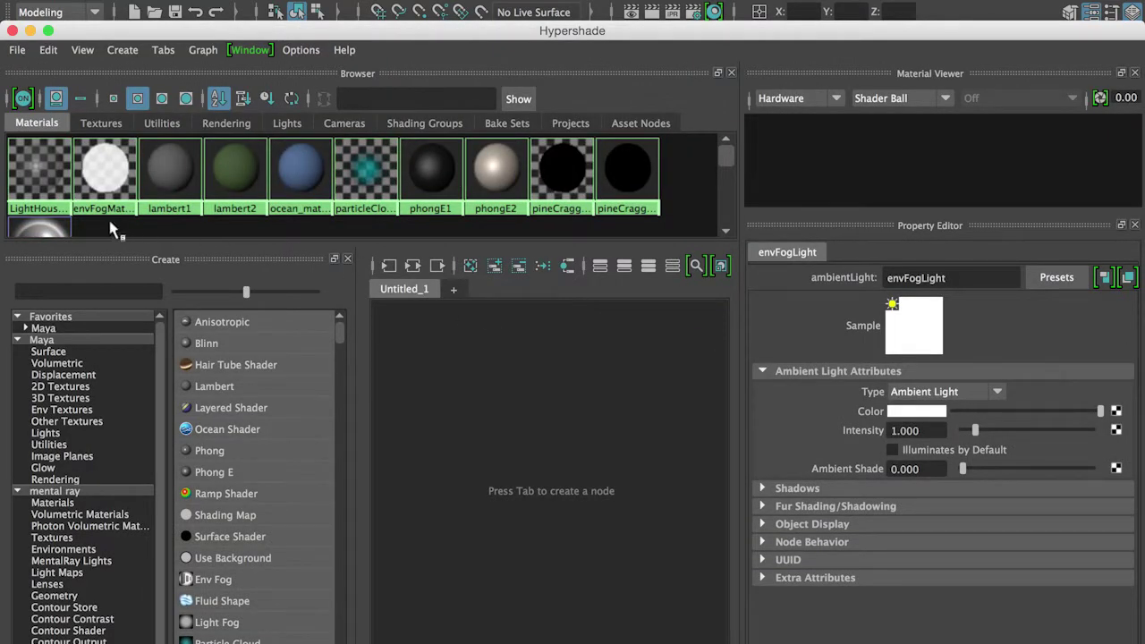
- Display envFogMaterial's Simple Fog settings from Hypershade, then minimize Hypershade
{"action": "middle_click_drag", "start_coordinate": [105, 170], "coordinate": [109, 175]}
{"action": "left_click", "coordinate": [110, 175]}
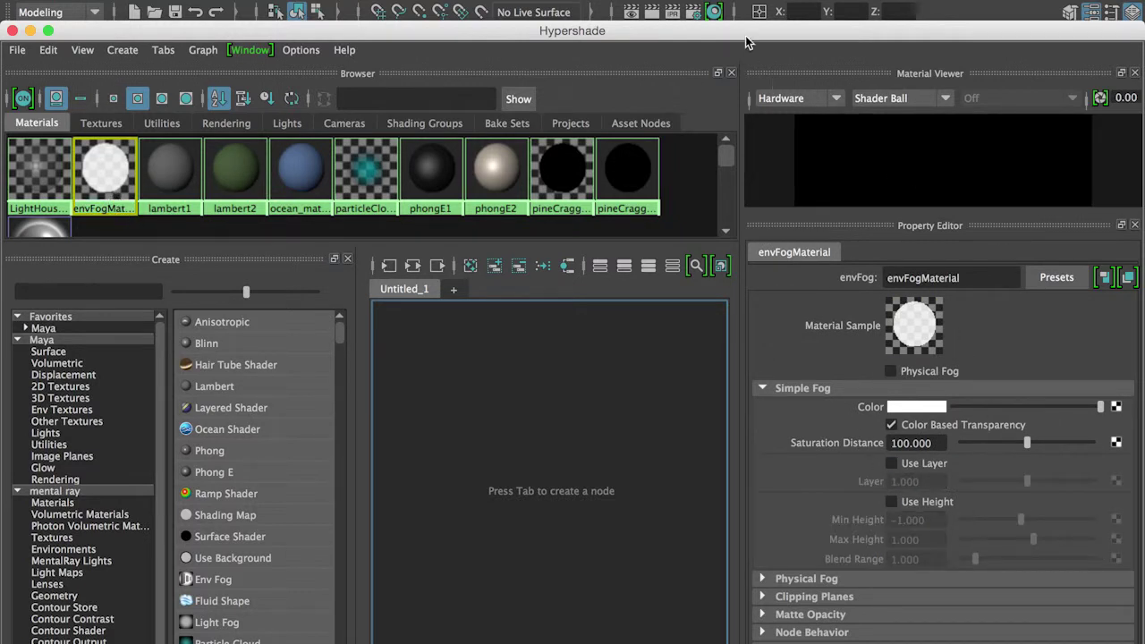
{"action": "left_click_drag", "start_coordinate": [748, 32], "coordinate": [732, 268]}
{"action": "left_click_drag", "start_coordinate": [159, 267], "coordinate": [179, 260]}
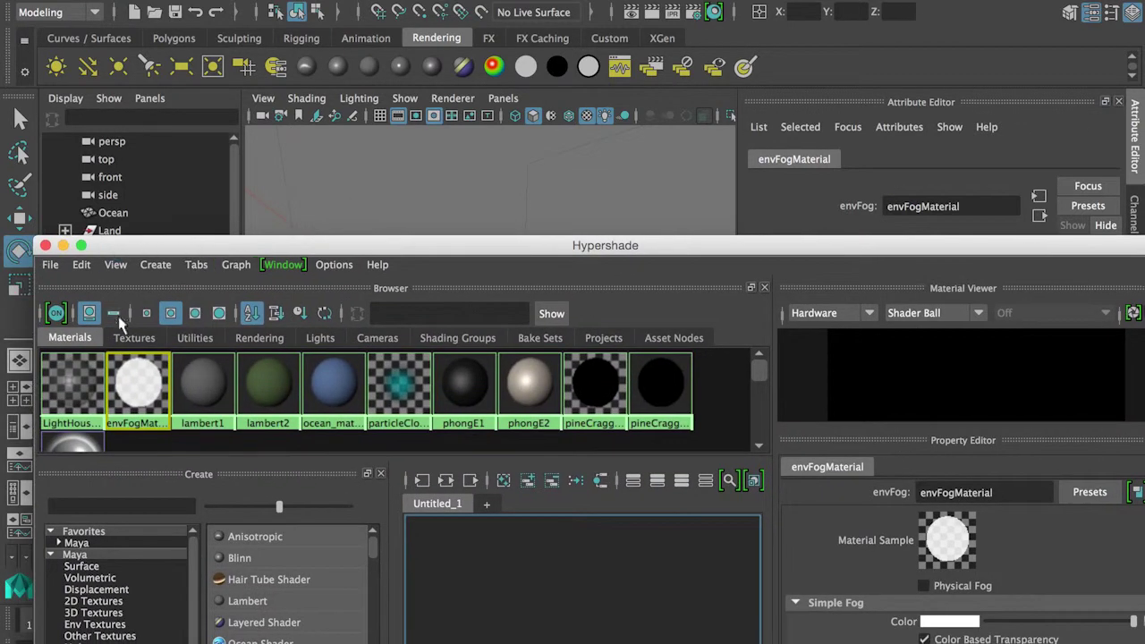
{"action": "left_click", "coordinate": [64, 246]}
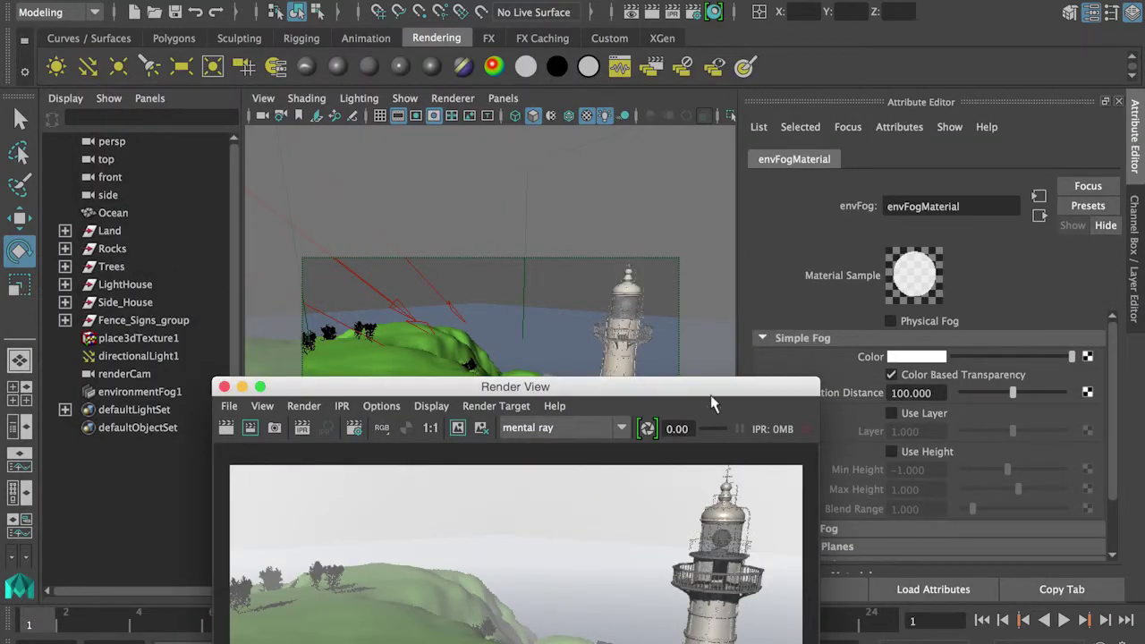
- Switch the viewport back to the persp camera via Panels > Perspective
{"action": "left_click_drag", "start_coordinate": [713, 393], "coordinate": [592, 166]}
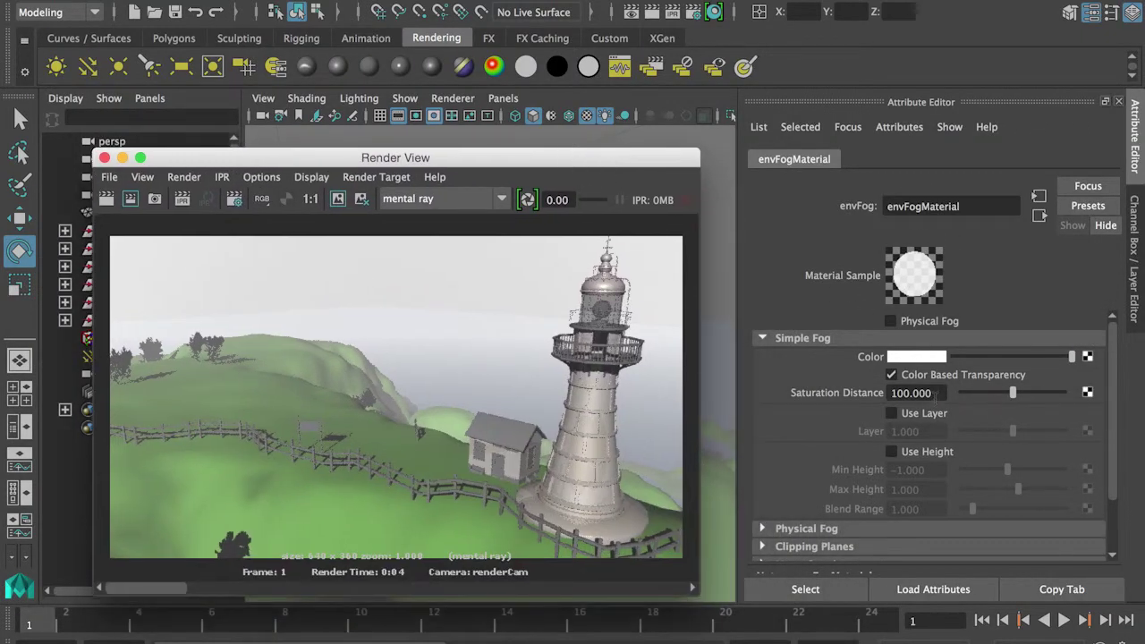
{"action": "left_click", "coordinate": [503, 97]}
{"action": "mouse_move", "coordinate": [598, 115]}
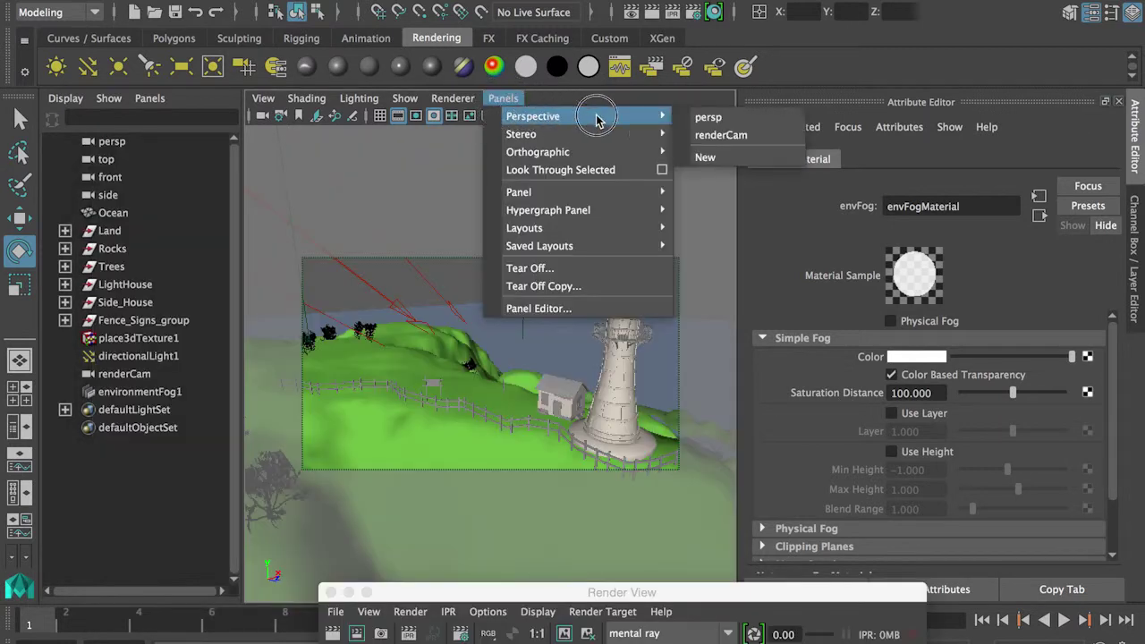
{"action": "left_click", "coordinate": [713, 117]}
{"action": "left_click", "coordinate": [193, 10]}
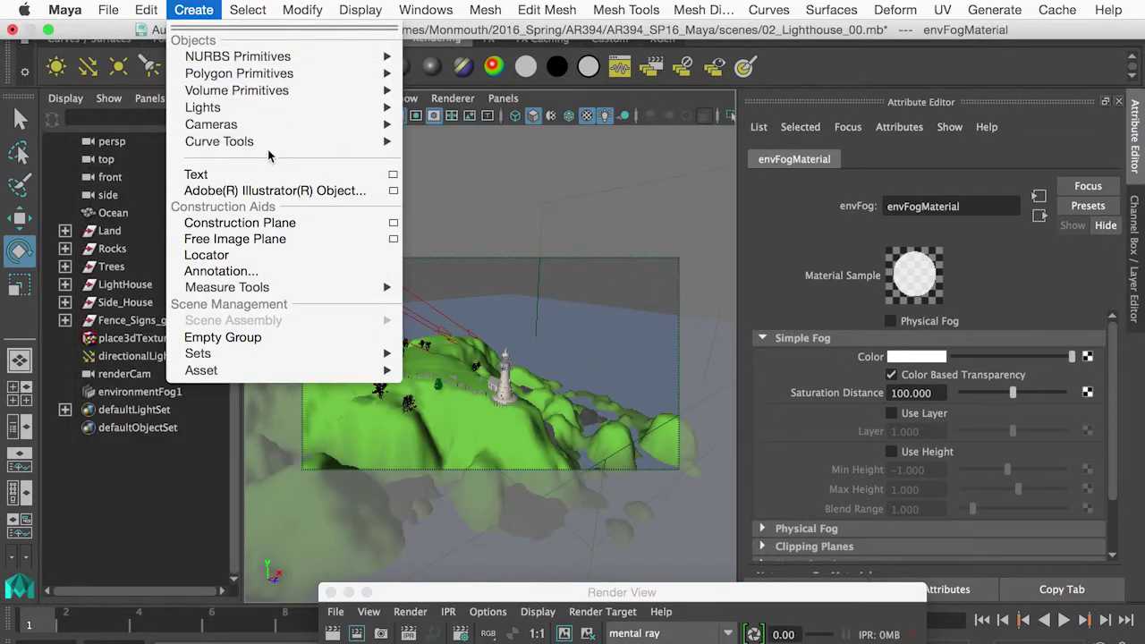
- Measure between two clicked points with the Distance Tool, giving a 176.548 readout
{"action": "mouse_move", "coordinate": [348, 288]}
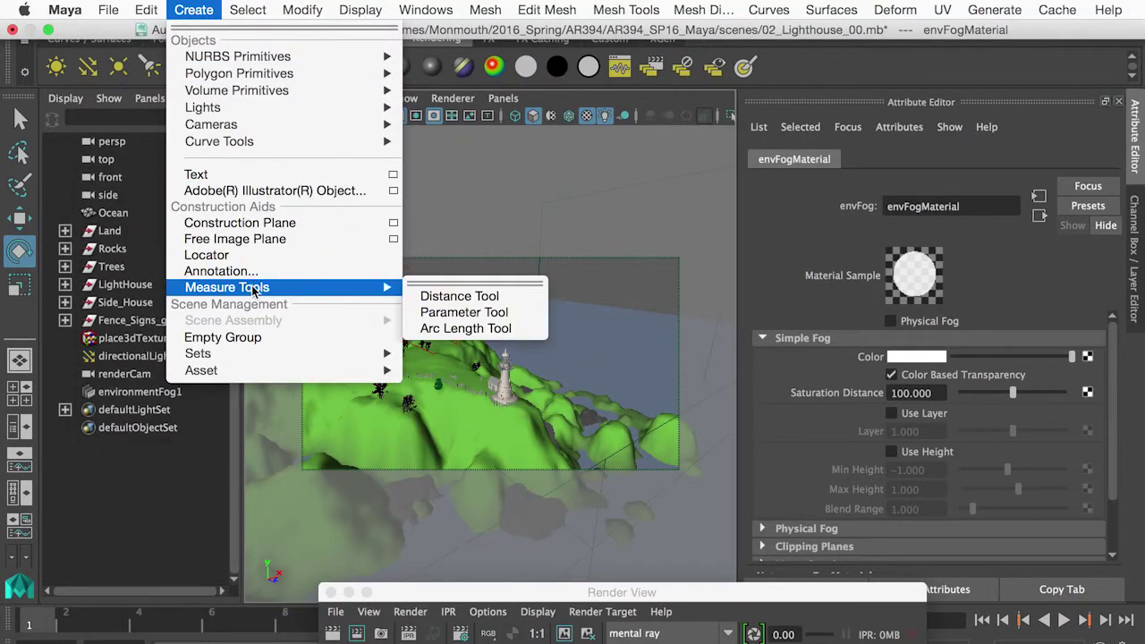
{"action": "left_click", "coordinate": [458, 298]}
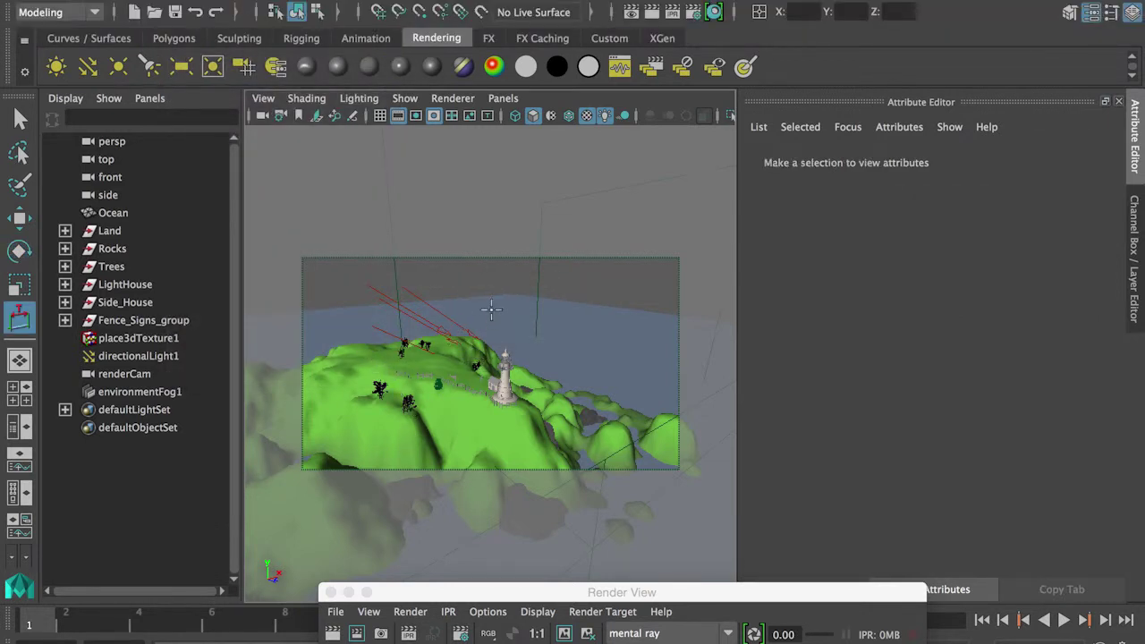
{"action": "left_click_drag", "start_coordinate": [517, 379], "coordinate": [496, 336], "text": "alt"}
{"action": "left_click", "coordinate": [507, 334]}
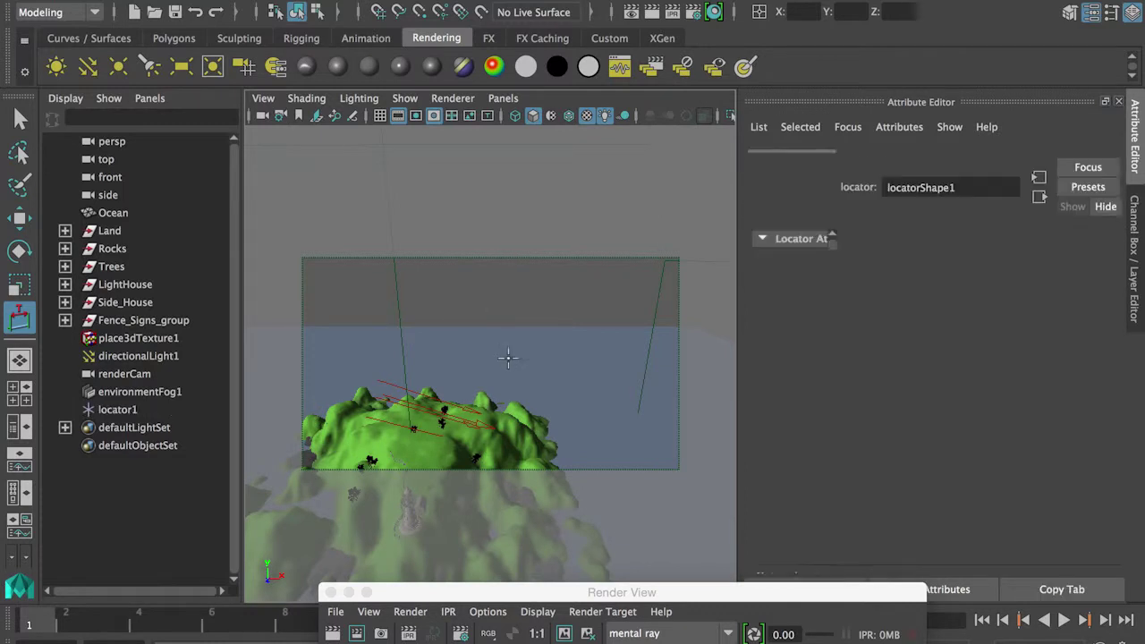
{"action": "left_click_drag", "start_coordinate": [467, 380], "coordinate": [331, 376], "text": "alt"}
{"action": "left_click", "coordinate": [382, 358]}
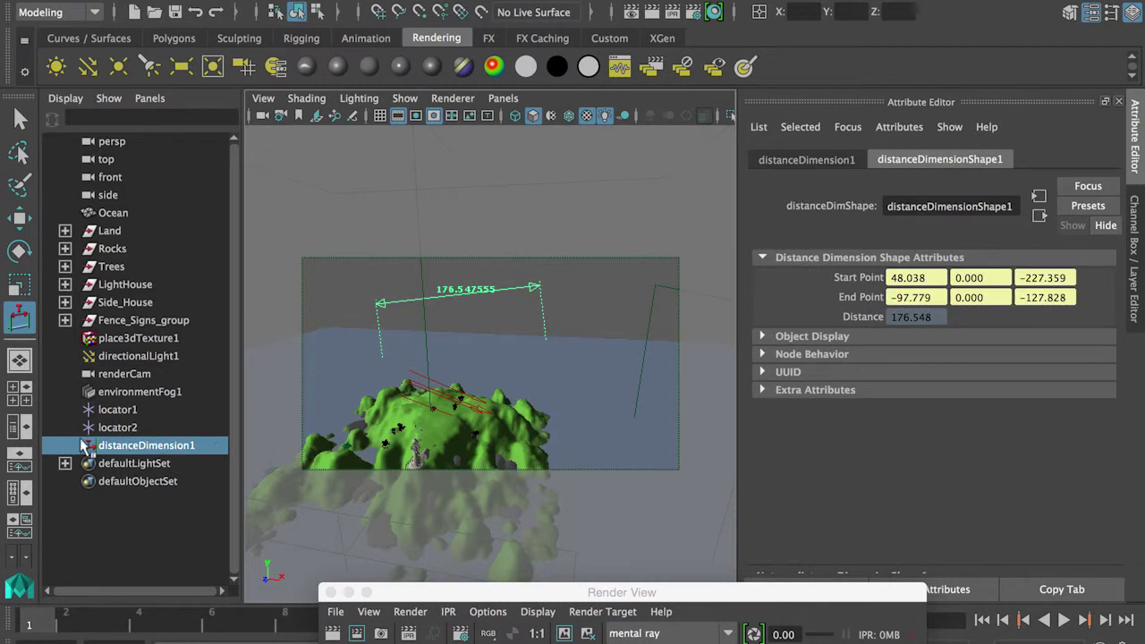
- Parent locator2 under renderCam in the Outliner
{"action": "left_click", "coordinate": [116, 428]}
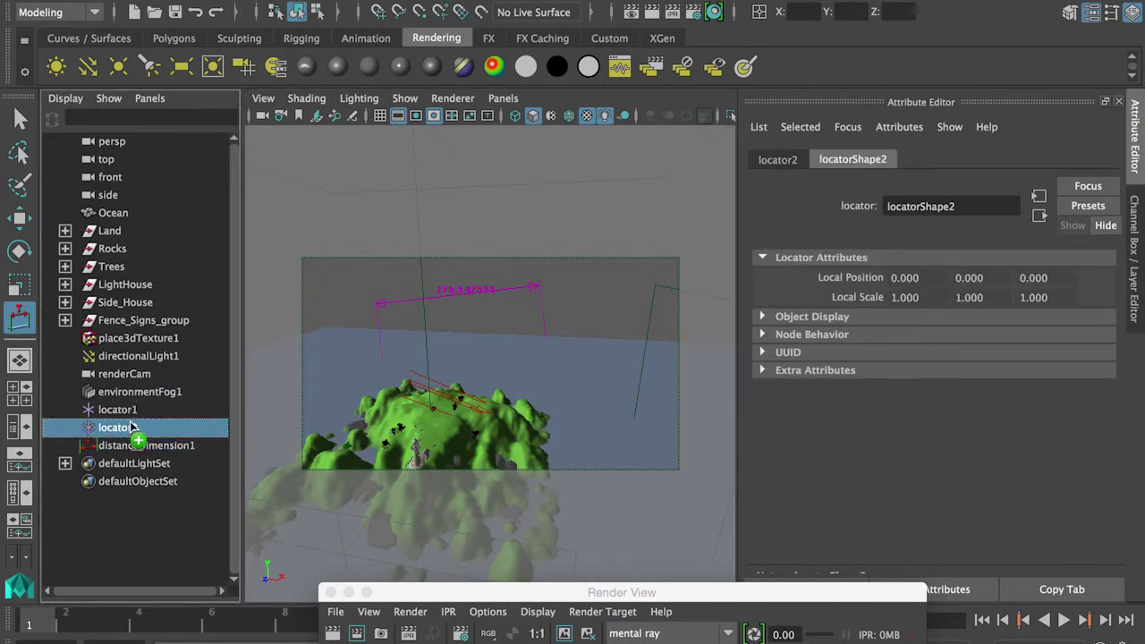
{"action": "middle_click_drag", "start_coordinate": [132, 428], "coordinate": [105, 375]}
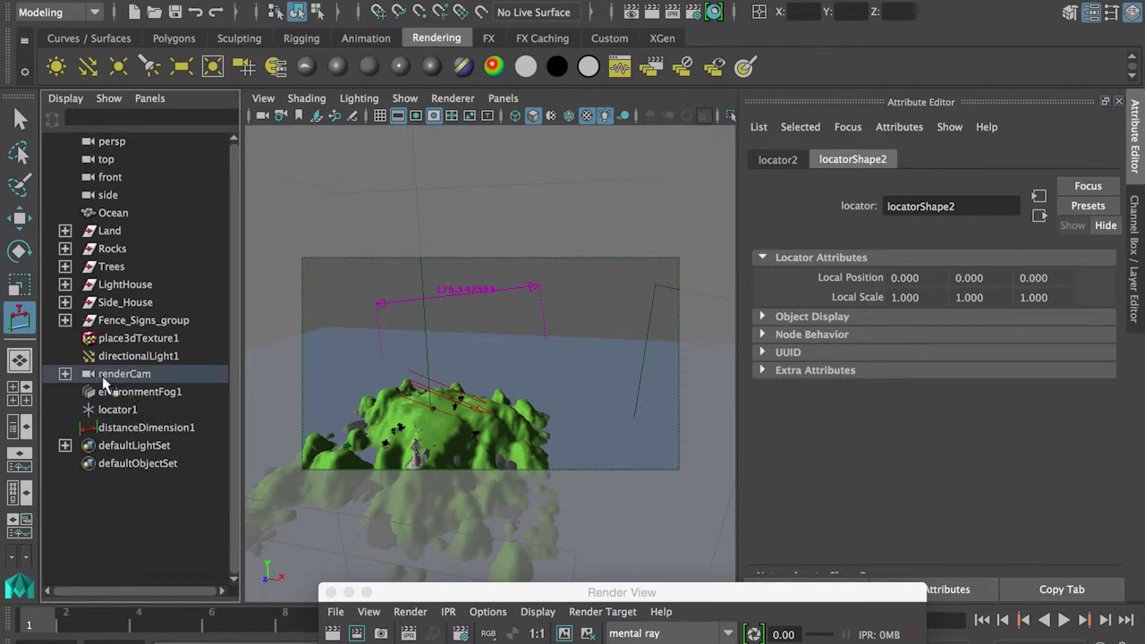
{"action": "left_click", "coordinate": [64, 374]}
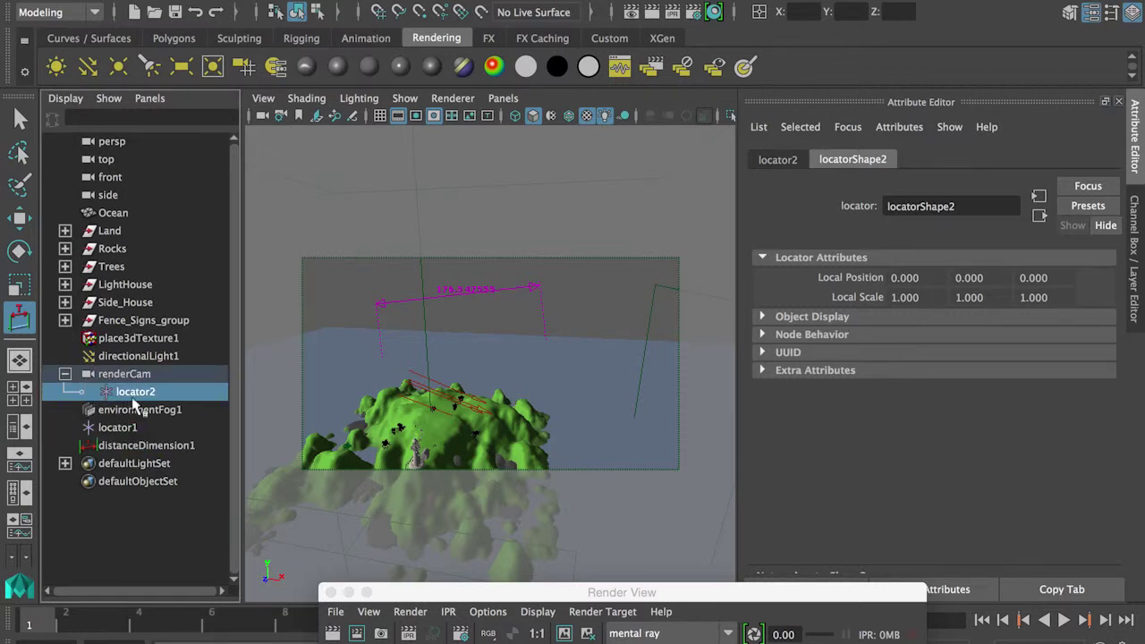
- Set locator2's Translate X, Y, Z and Rotate X, Y, Z all to 0
{"action": "left_click", "coordinate": [777, 160]}
{"action": "double_click", "coordinate": [917, 277]}
{"action": "type", "text": "0"}
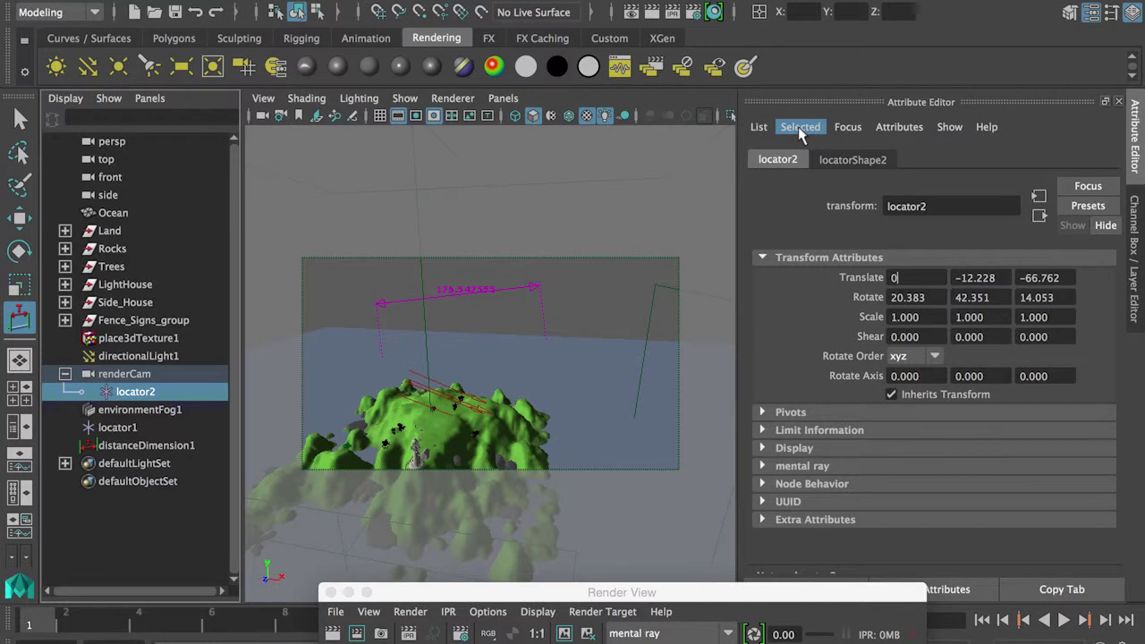
{"action": "key", "text": "Tab"}
{"action": "type", "text": "0"}
{"action": "key", "text": "Tab"}
{"action": "type", "text": "0"}
{"action": "key", "text": "Tab"}
{"action": "type", "text": "0"}
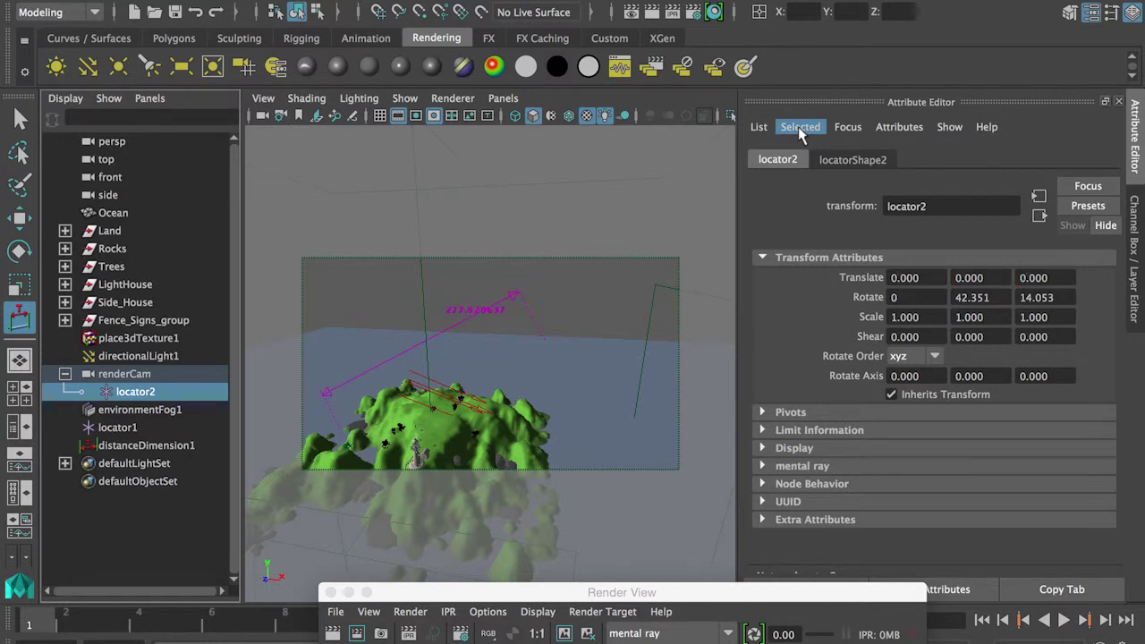
{"action": "key", "text": "Tab"}
{"action": "type", "text": "0"}
{"action": "key", "text": "Tab"}
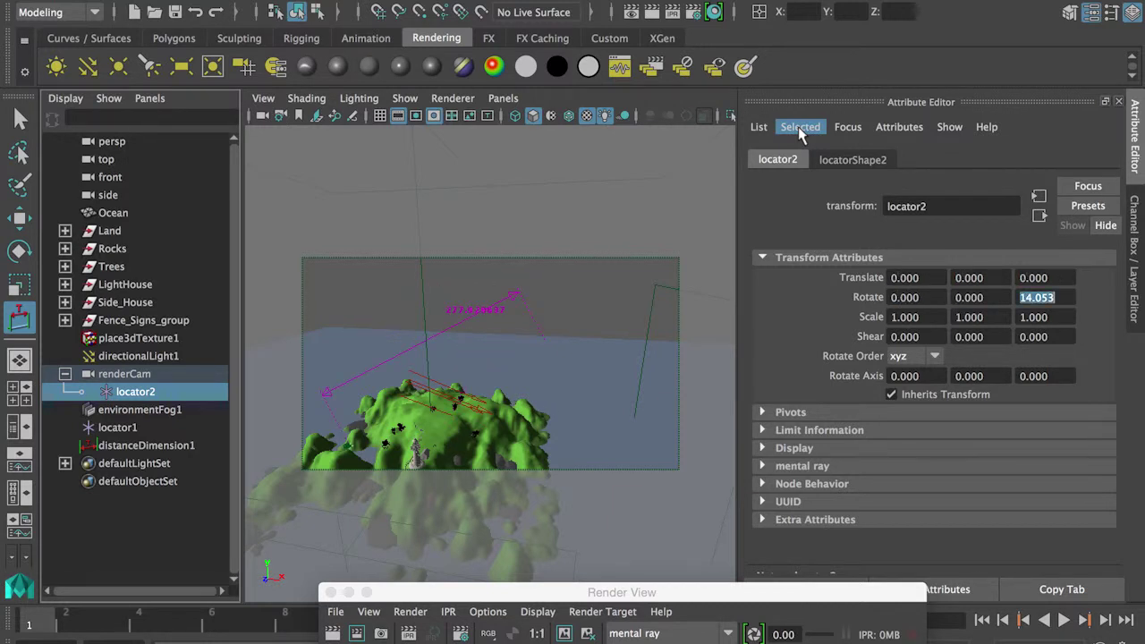
{"action": "type", "text": "0"}
{"action": "key", "text": "Tab"}
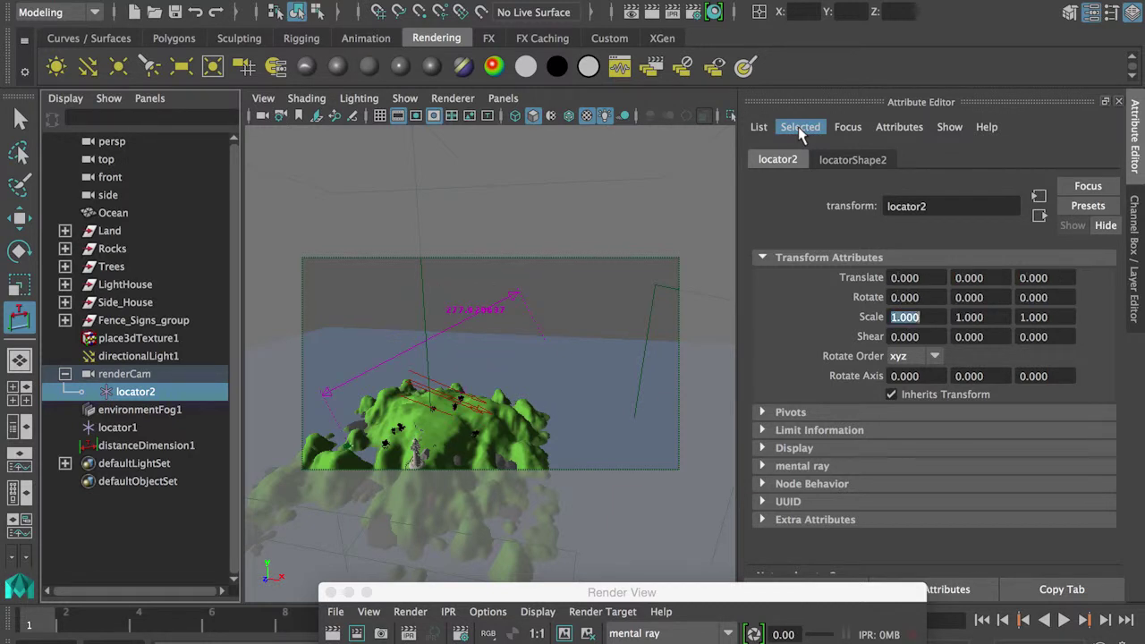
- Select locator1 and raise it to Translate Y of about 10.713
{"action": "left_click", "coordinate": [119, 428]}
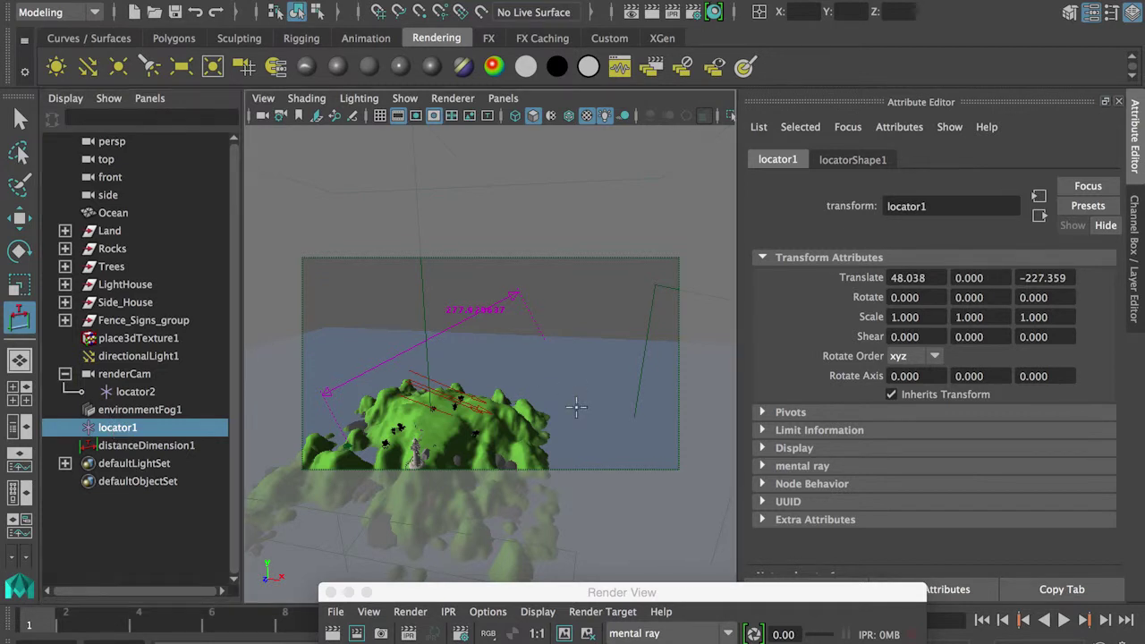
{"action": "left_click_drag", "start_coordinate": [582, 394], "coordinate": [512, 345], "text": "alt"}
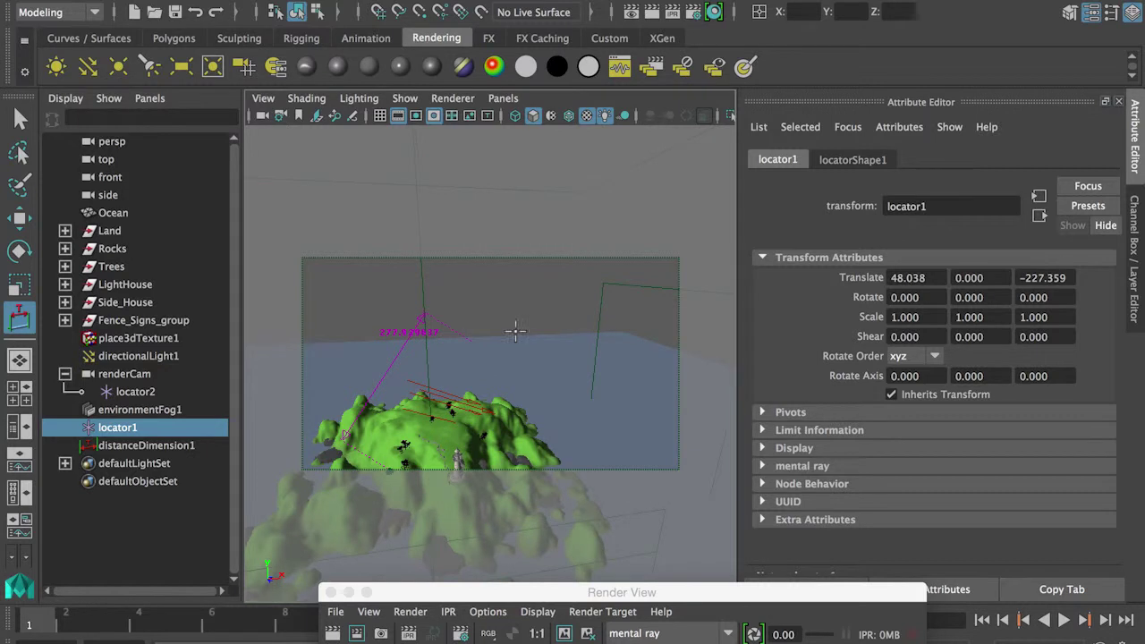
{"action": "key", "text": "w"}
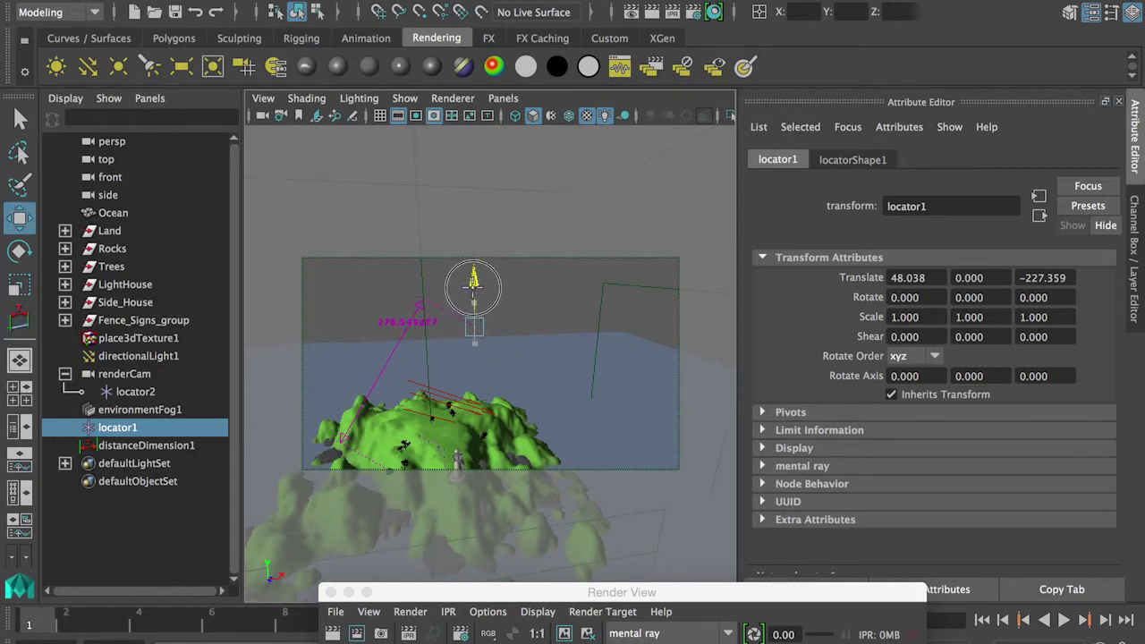
{"action": "left_click_drag", "start_coordinate": [480, 296], "coordinate": [480, 268]}
- Scale locator1 to 10 on X, Y and Z
{"action": "left_click_drag", "start_coordinate": [935, 318], "coordinate": [857, 302]}
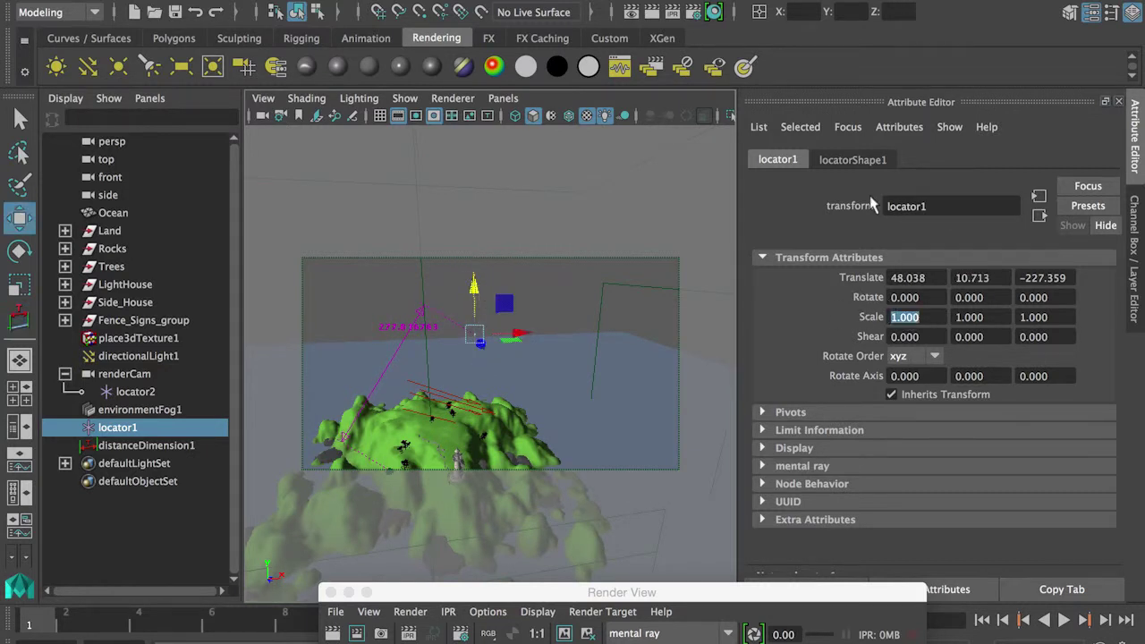
{"action": "type", "text": "10"}
{"action": "key", "text": "Tab"}
{"action": "type", "text": "10"}
{"action": "key", "text": "Tab"}
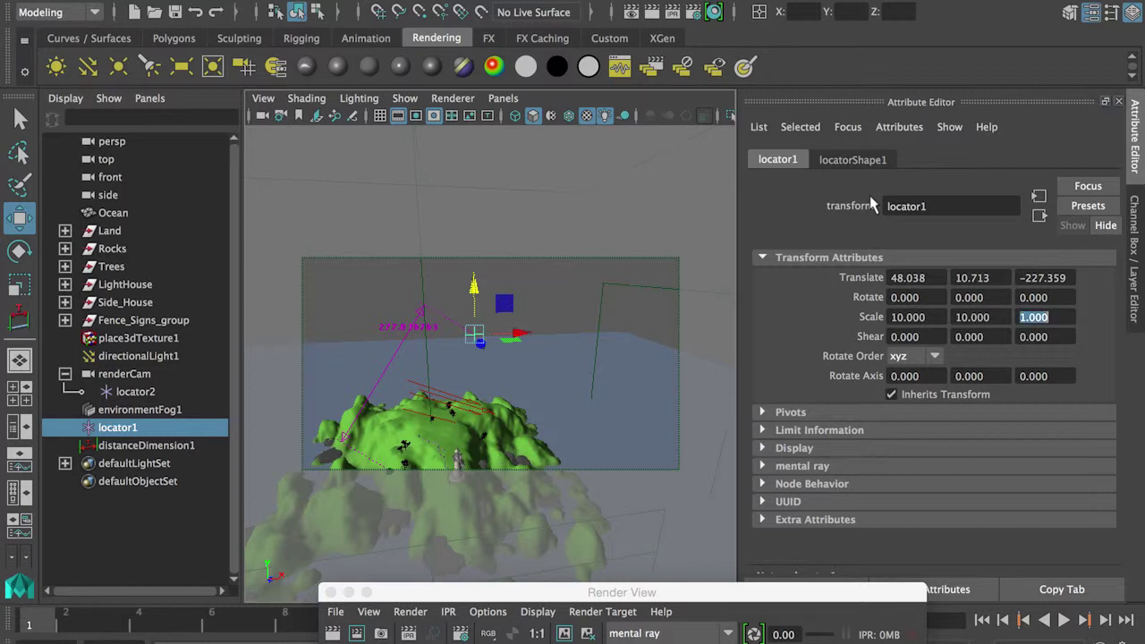
{"action": "type", "text": "10"}
{"action": "key", "text": "Tab"}
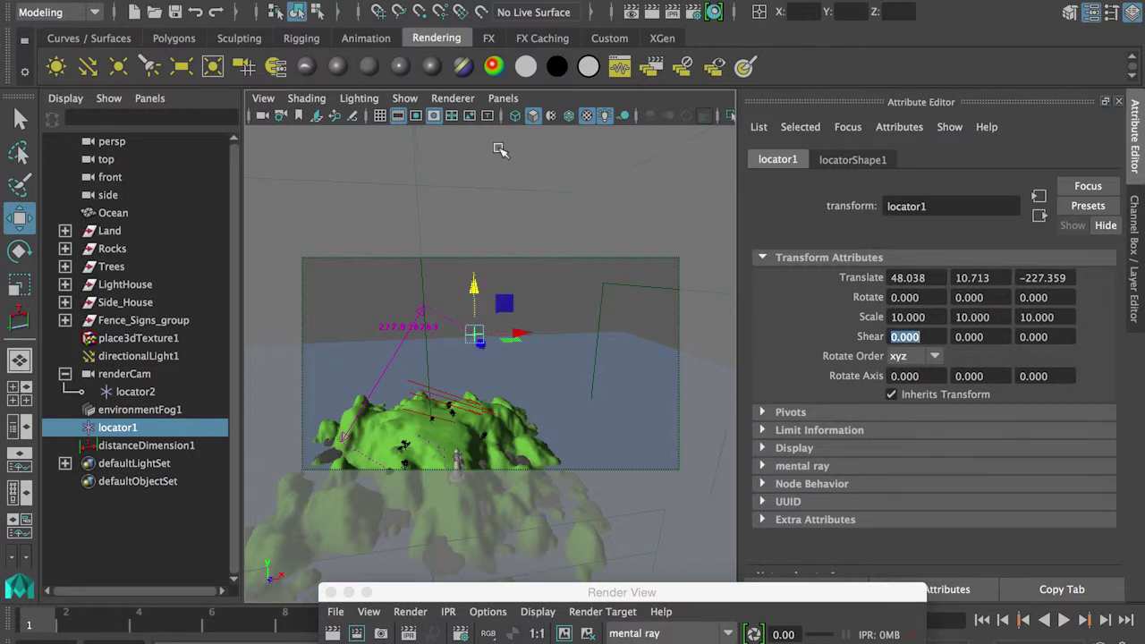
{"action": "left_click", "coordinate": [503, 98]}
- Look through renderCam, move locator1 onto the hillside about 275.2 away, and show the render
{"action": "mouse_move", "coordinate": [627, 117]}
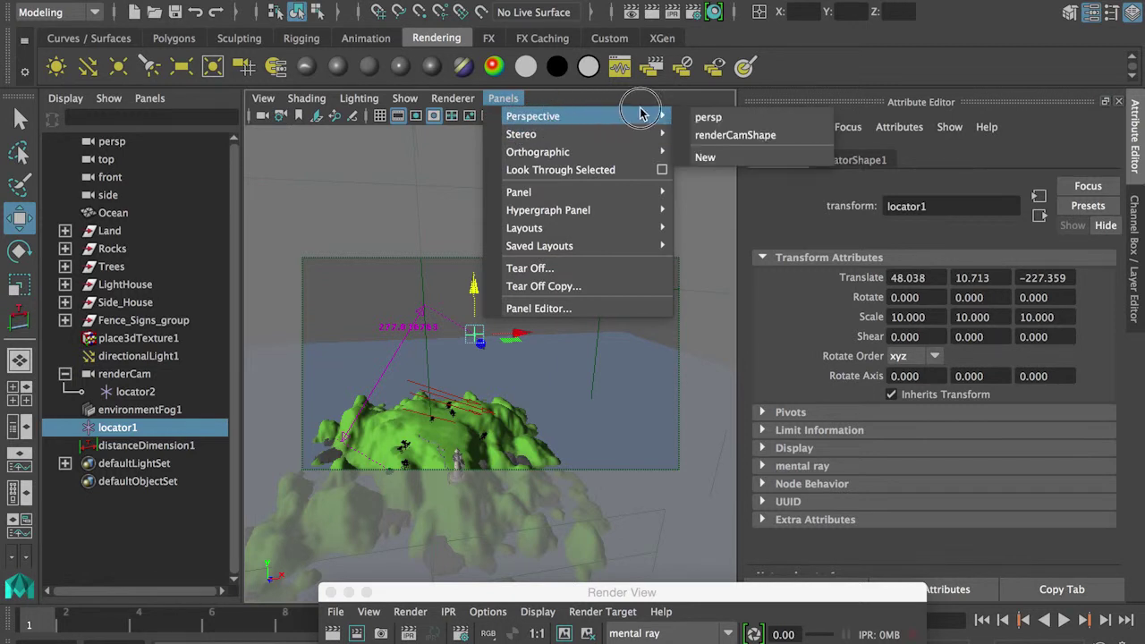
{"action": "left_click", "coordinate": [722, 136]}
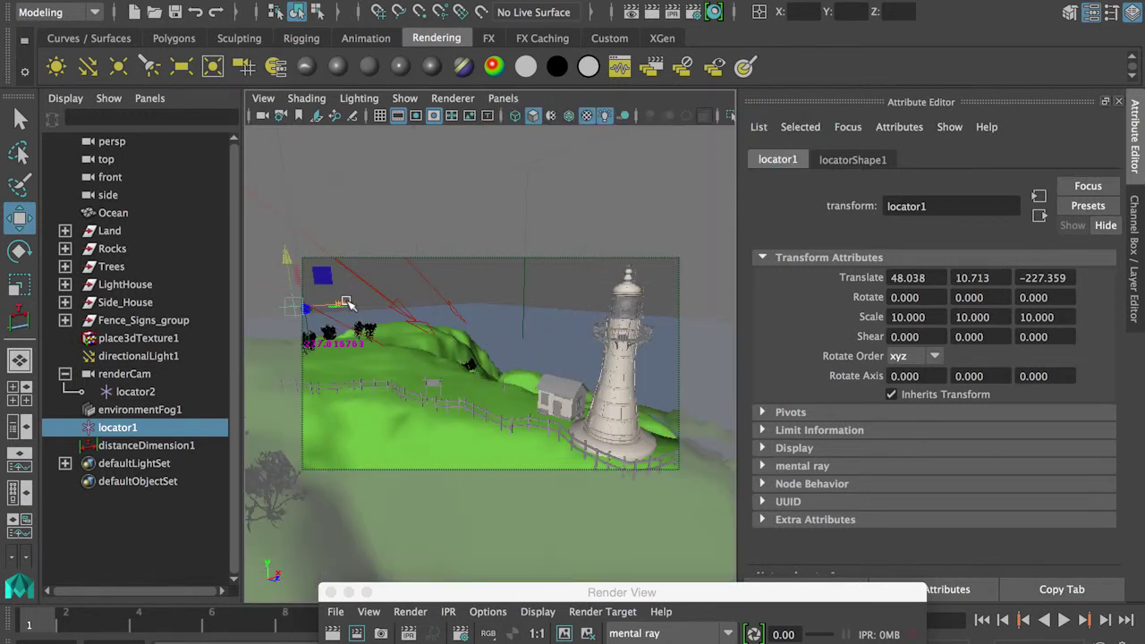
{"action": "mouse_move", "coordinate": [347, 305]}
{"action": "left_mouse_down"}
{"action": "mouse_move", "coordinate": [324, 313]}
{"action": "mouse_move", "coordinate": [324, 256]}
{"action": "mouse_move", "coordinate": [328, 309]}
{"action": "mouse_move", "coordinate": [369, 315]}
{"action": "mouse_move", "coordinate": [355, 315]}
{"action": "left_mouse_up"}
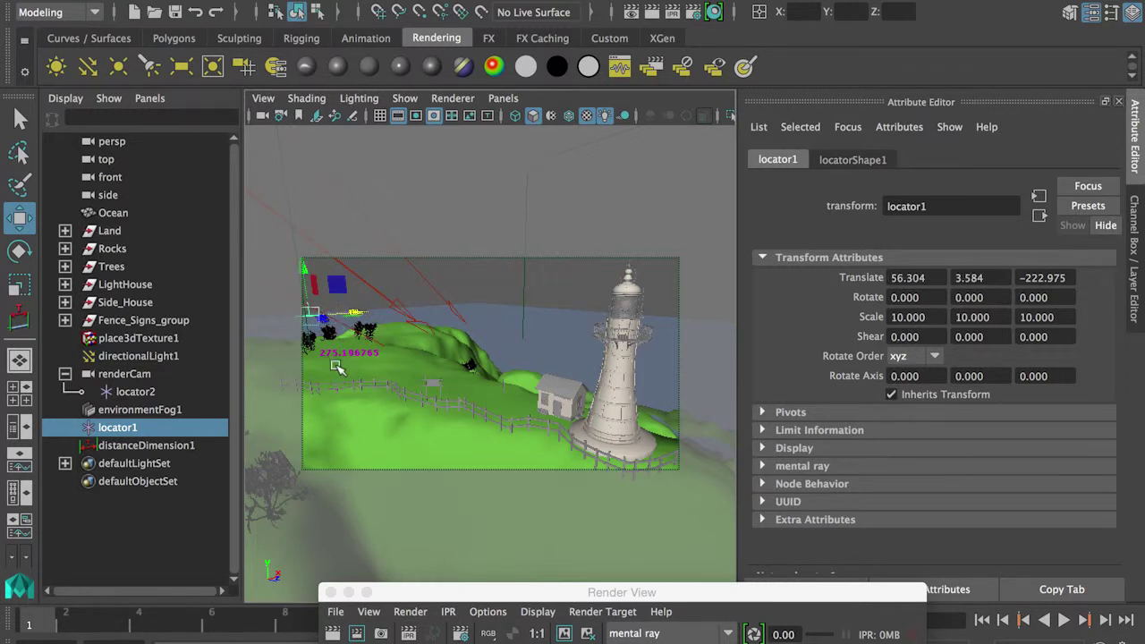
{"action": "left_click_drag", "start_coordinate": [577, 592], "coordinate": [370, 193]}
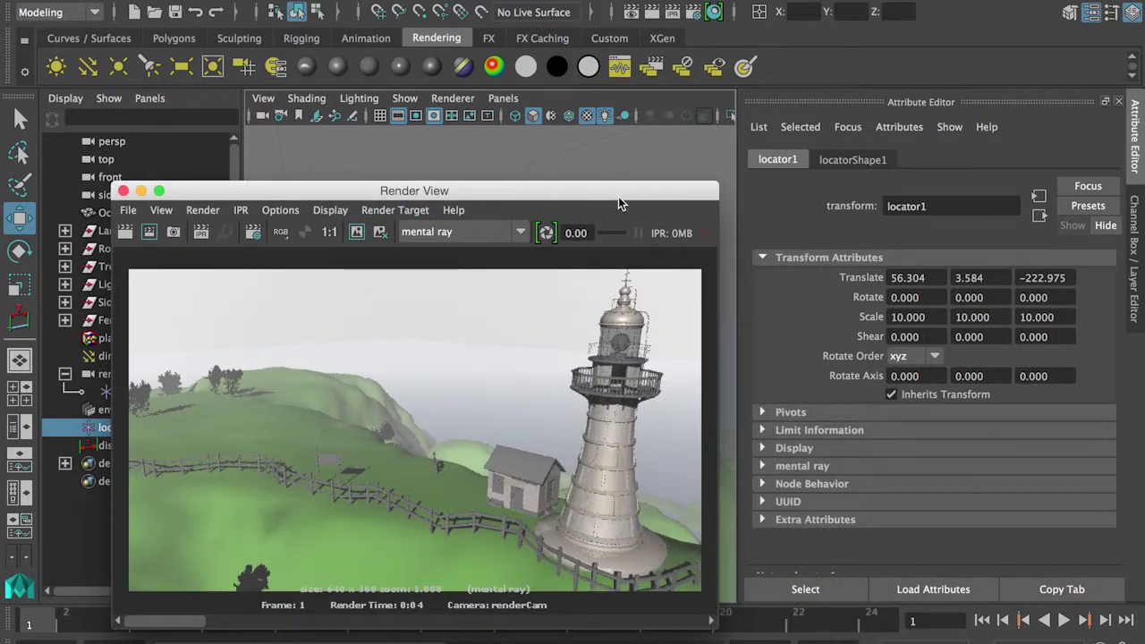
- Load envFogMaterial's settings and set its Fog Far Distance to 275
{"action": "left_click", "coordinate": [715, 13]}
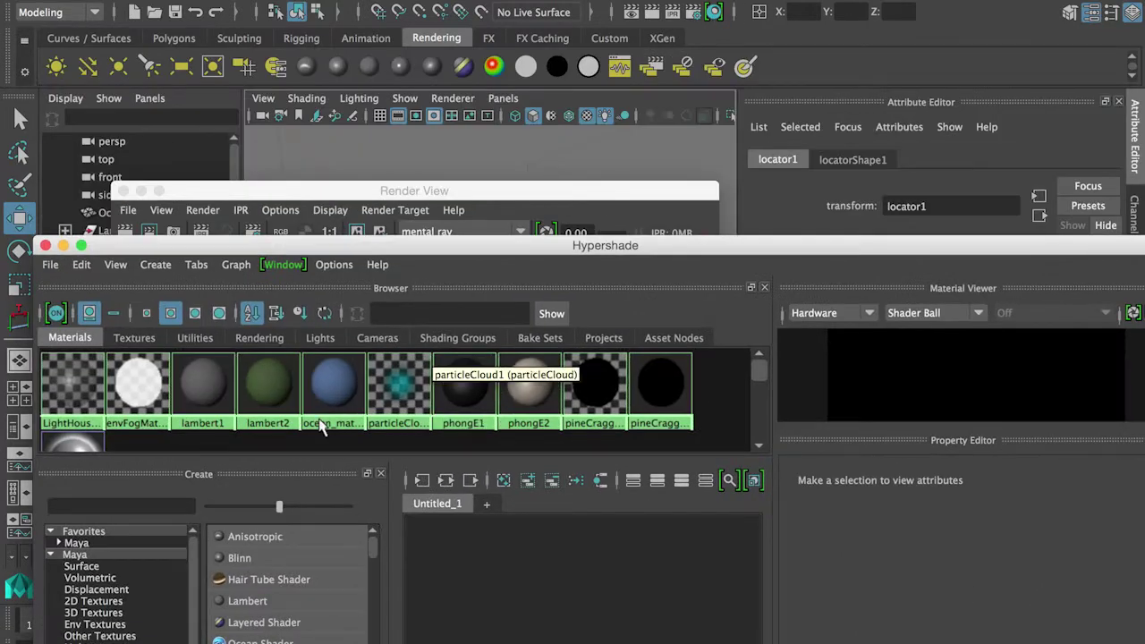
{"action": "left_click", "coordinate": [140, 390]}
{"action": "left_click", "coordinate": [45, 245]}
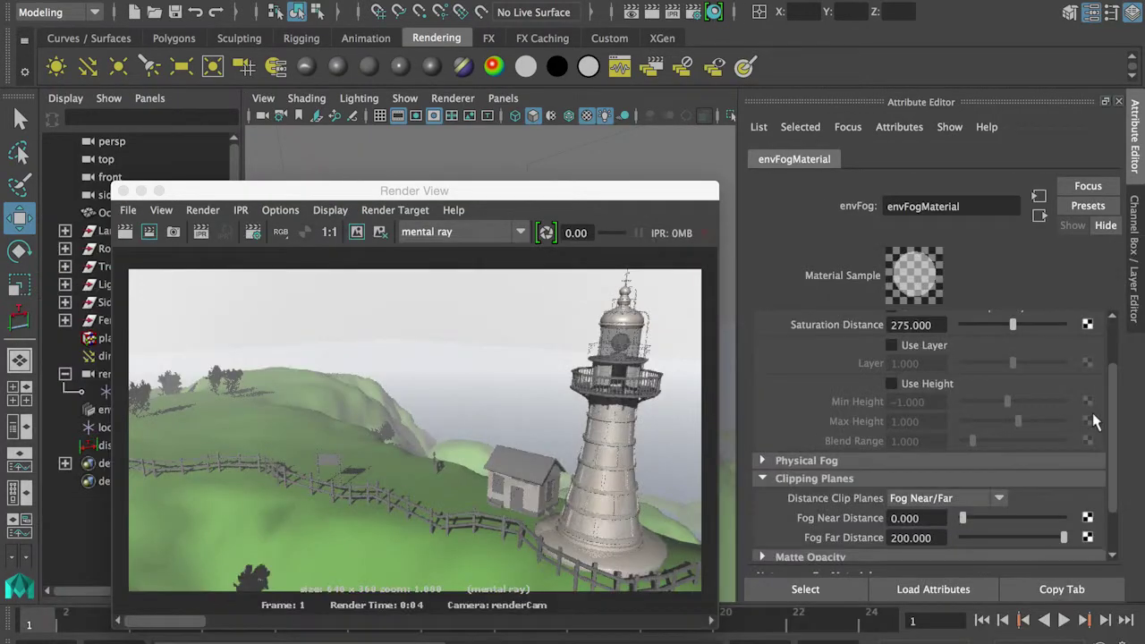
{"action": "scroll", "coordinate": [1112, 413], "scroll_direction": "down", "scroll_amount": 3}
{"action": "scroll", "coordinate": [1112, 414], "scroll_direction": "down", "scroll_amount": 1}
{"action": "left_click_drag", "start_coordinate": [936, 477], "coordinate": [891, 477]}
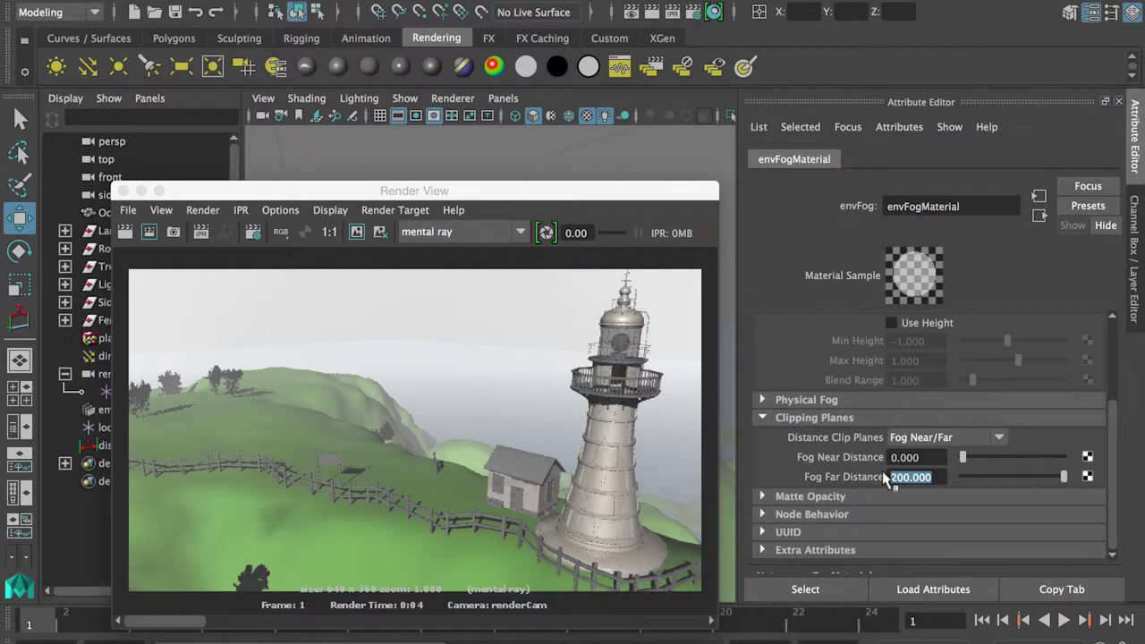
{"action": "type", "text": "275"}
{"action": "key", "text": "Return"}
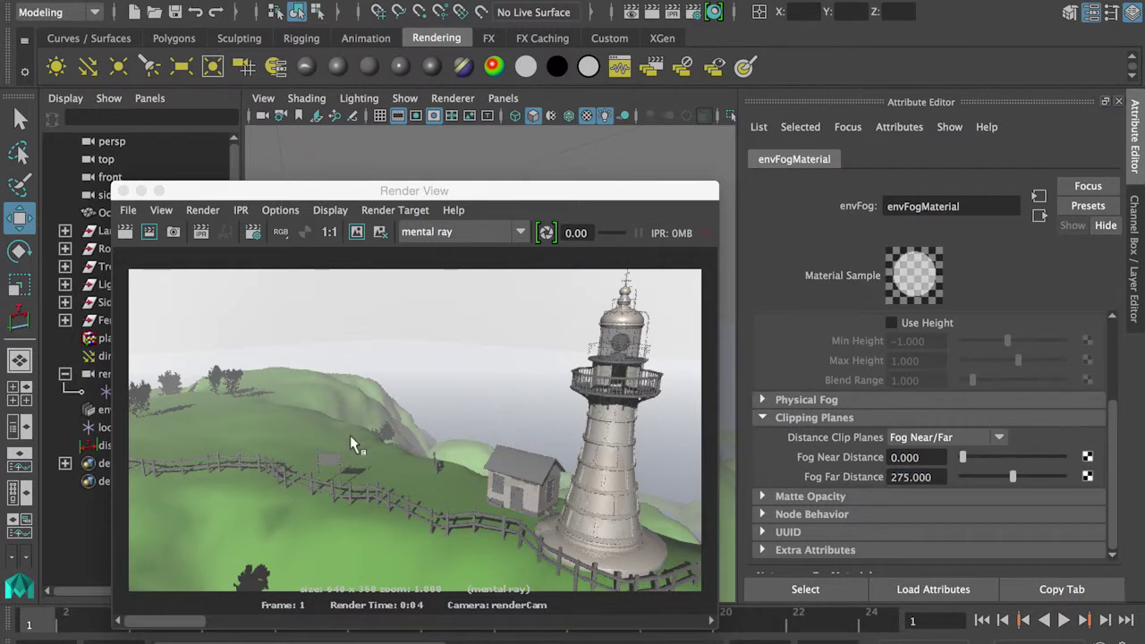
- Set the Fog Near Distance to 50 and redo the previous render
{"action": "left_click_drag", "start_coordinate": [447, 190], "coordinate": [412, 579]}
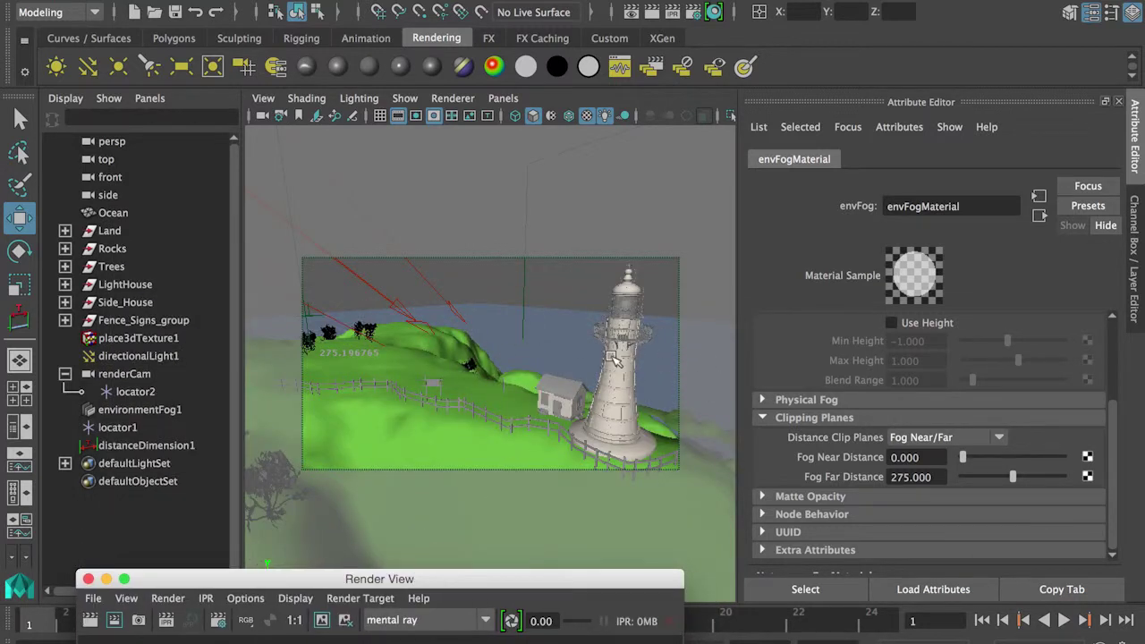
{"action": "left_click", "coordinate": [865, 459]}
{"action": "type", "text": "50"}
{"action": "key", "text": "Return"}
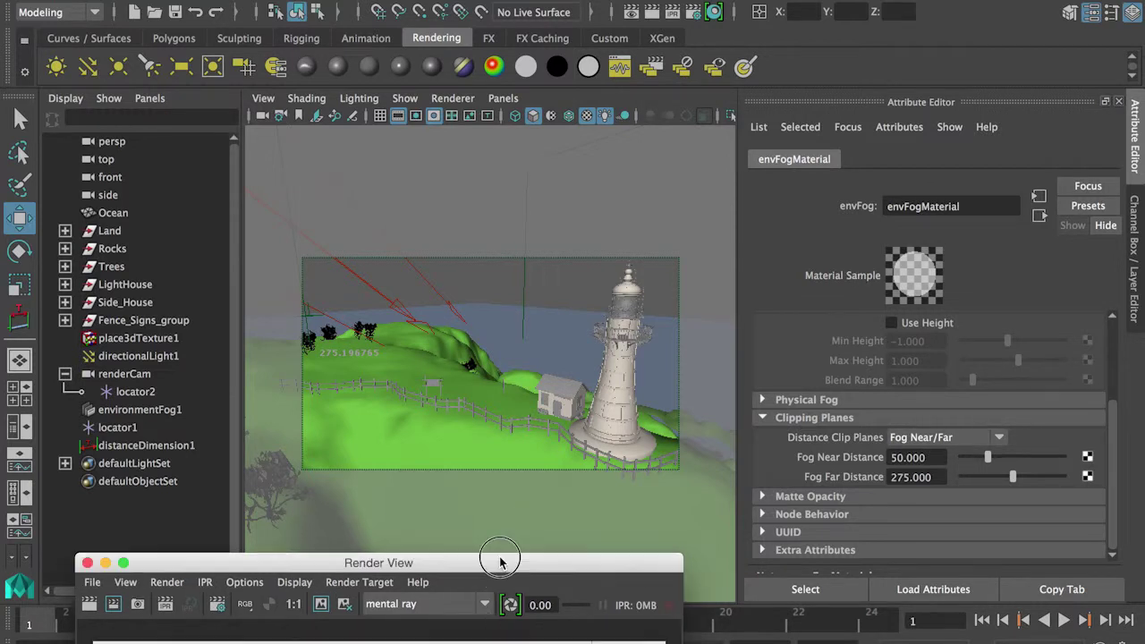
{"action": "left_click_drag", "start_coordinate": [504, 580], "coordinate": [525, 177]}
{"action": "left_click", "coordinate": [113, 217]}
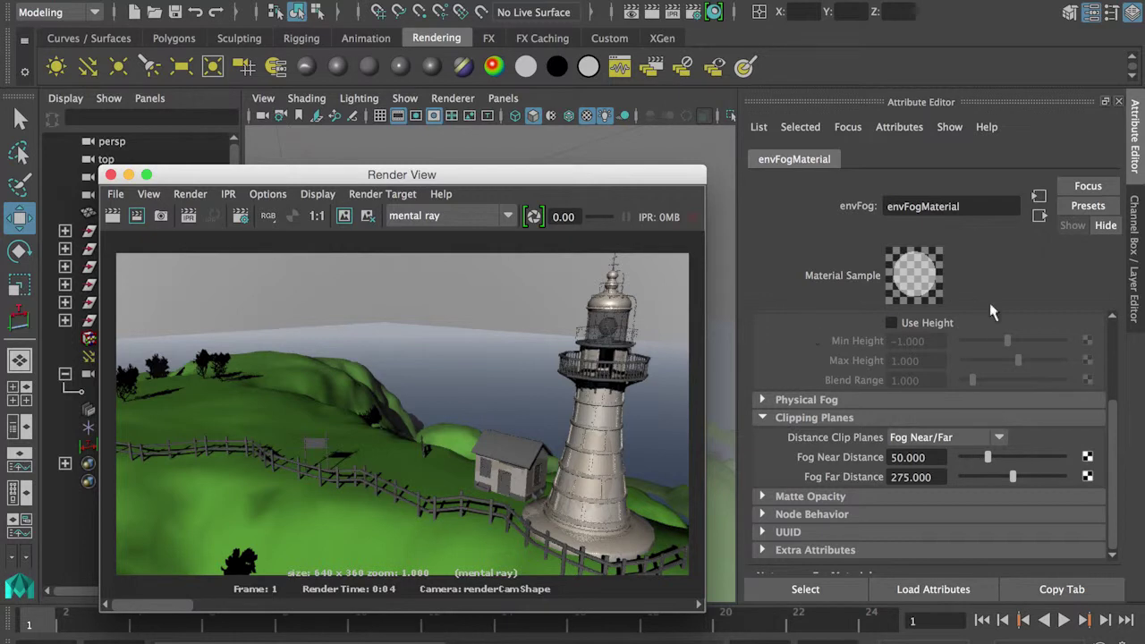
- Review the finished render and the Simple Fog and Clipping Planes settings (50 to 275)
{"action": "left_click_drag", "start_coordinate": [1113, 422], "coordinate": [1103, 350]}
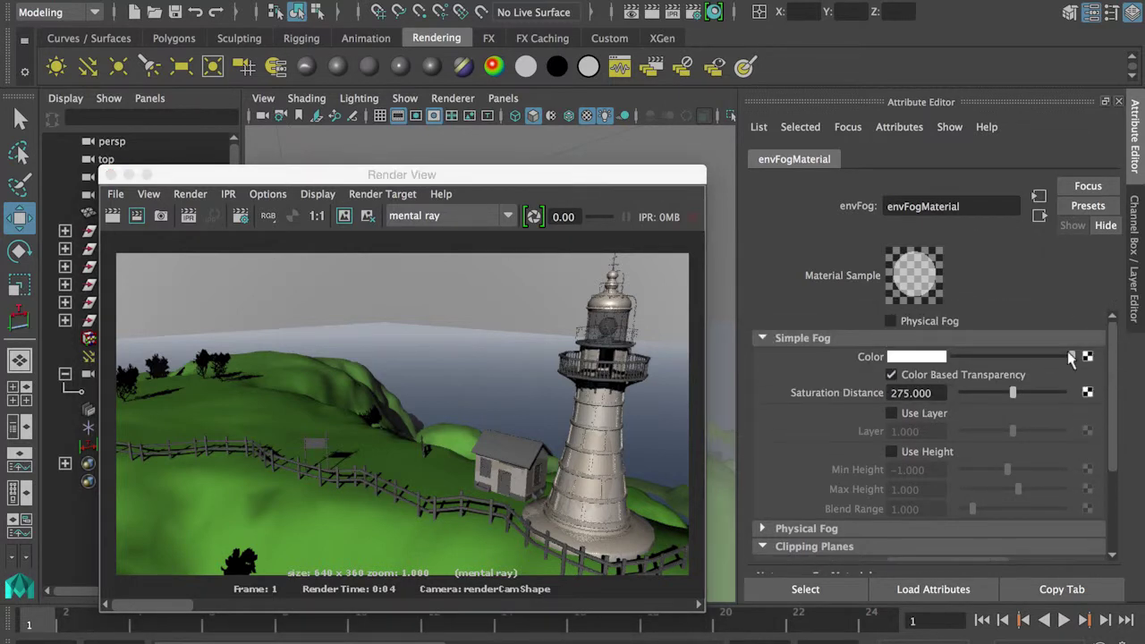
{"action": "left_click_drag", "start_coordinate": [1103, 371], "coordinate": [1099, 483]}
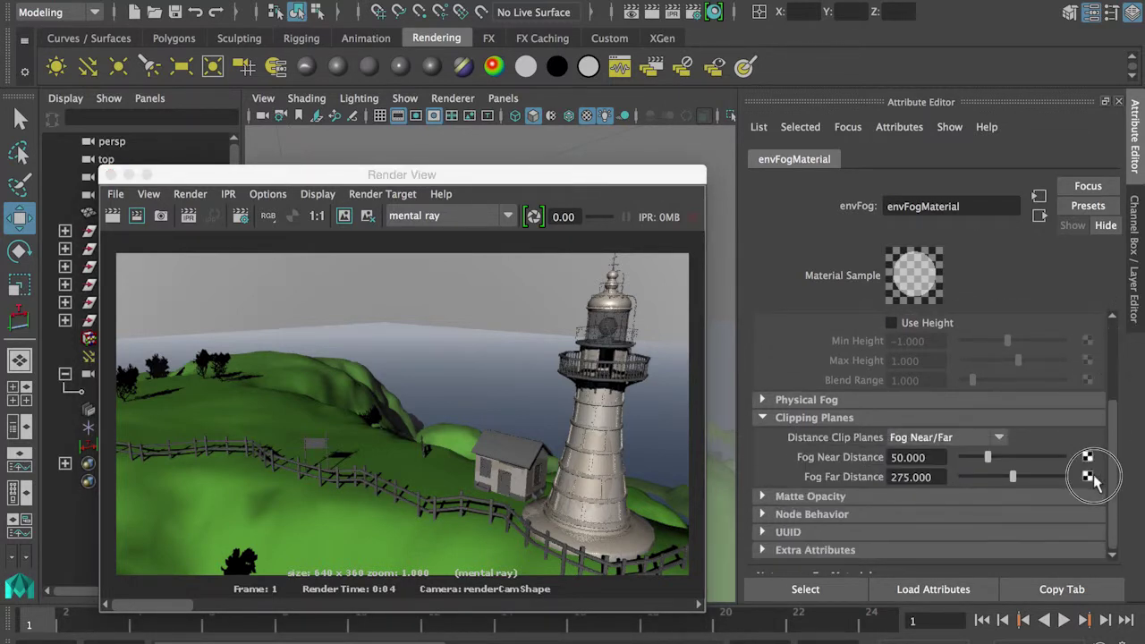
{"action": "left_click_drag", "start_coordinate": [389, 175], "coordinate": [434, 441]}
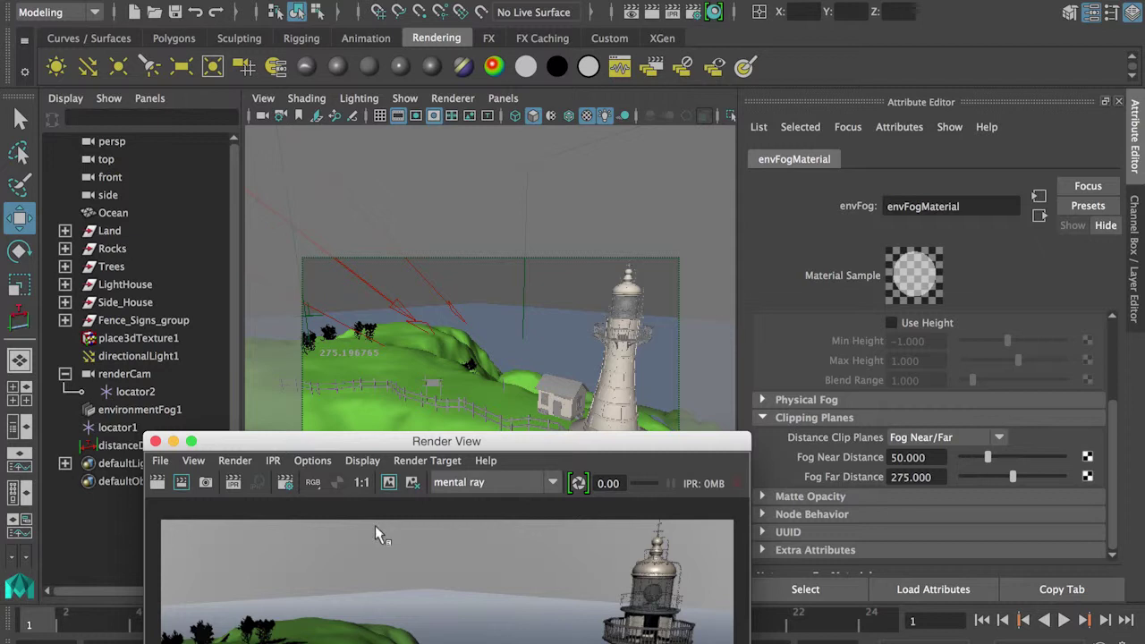
{"action": "left_click_drag", "start_coordinate": [420, 442], "coordinate": [361, 92]}
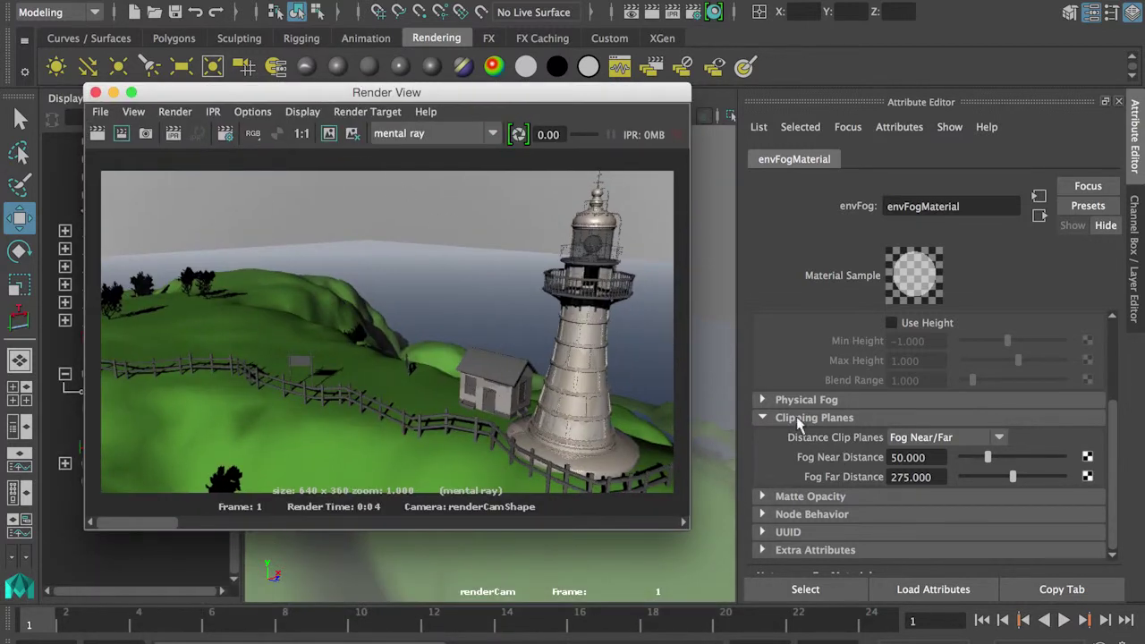
- Enable Use Height (Min -1, Max 1) on the fog, re-render, and minimize Render View
{"action": "left_click", "coordinate": [762, 398]}
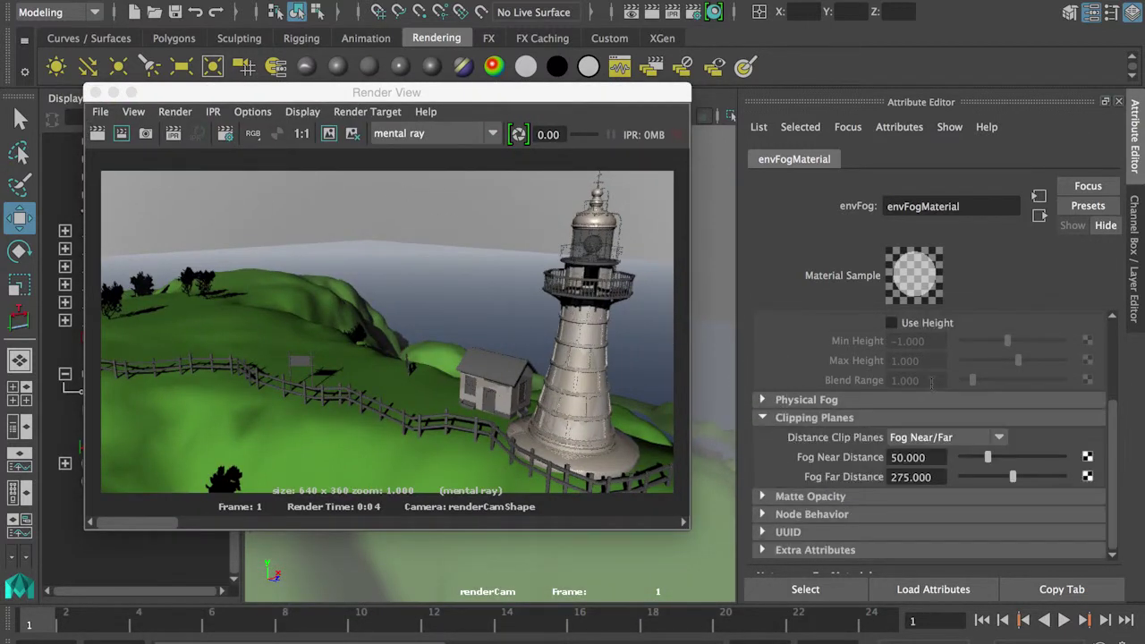
{"action": "left_click", "coordinate": [893, 323]}
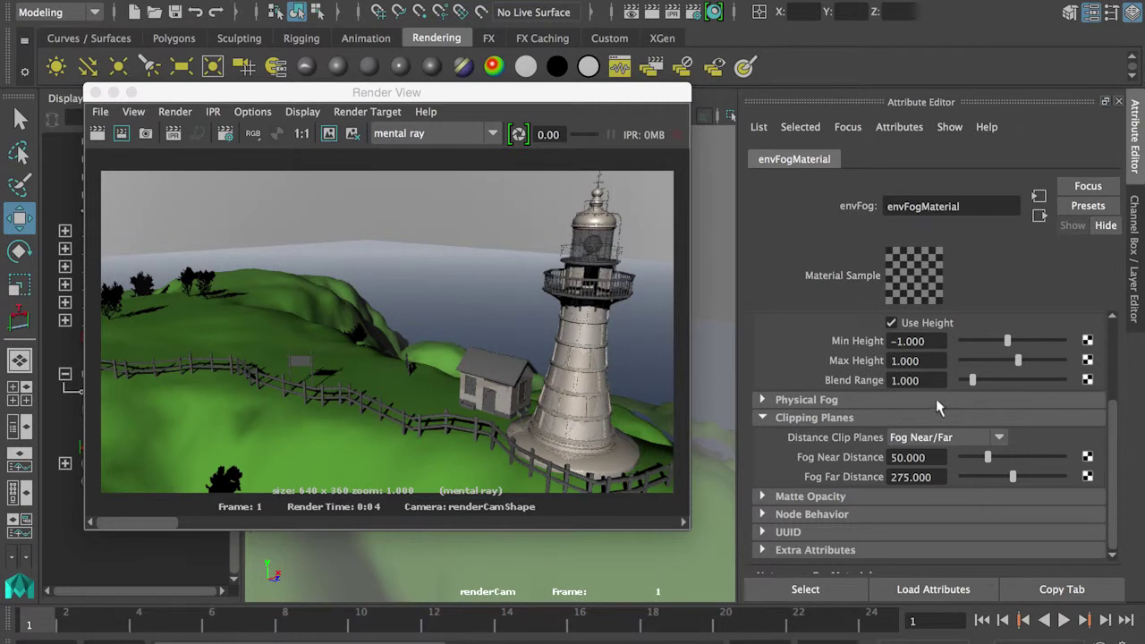
{"action": "left_click", "coordinate": [102, 148]}
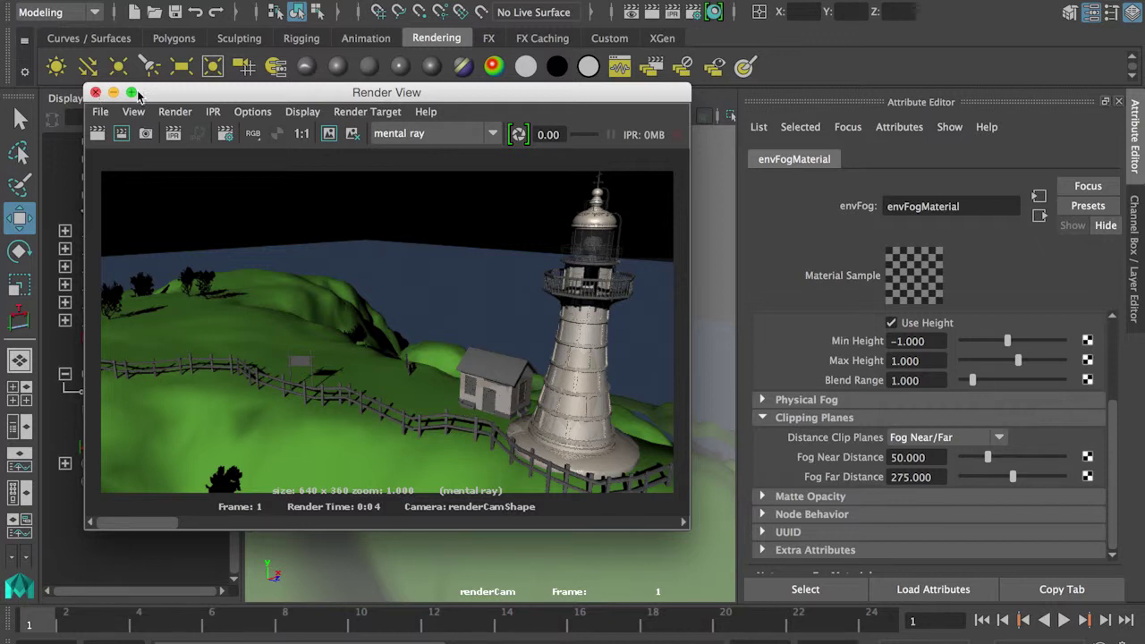
{"action": "left_click", "coordinate": [112, 92]}
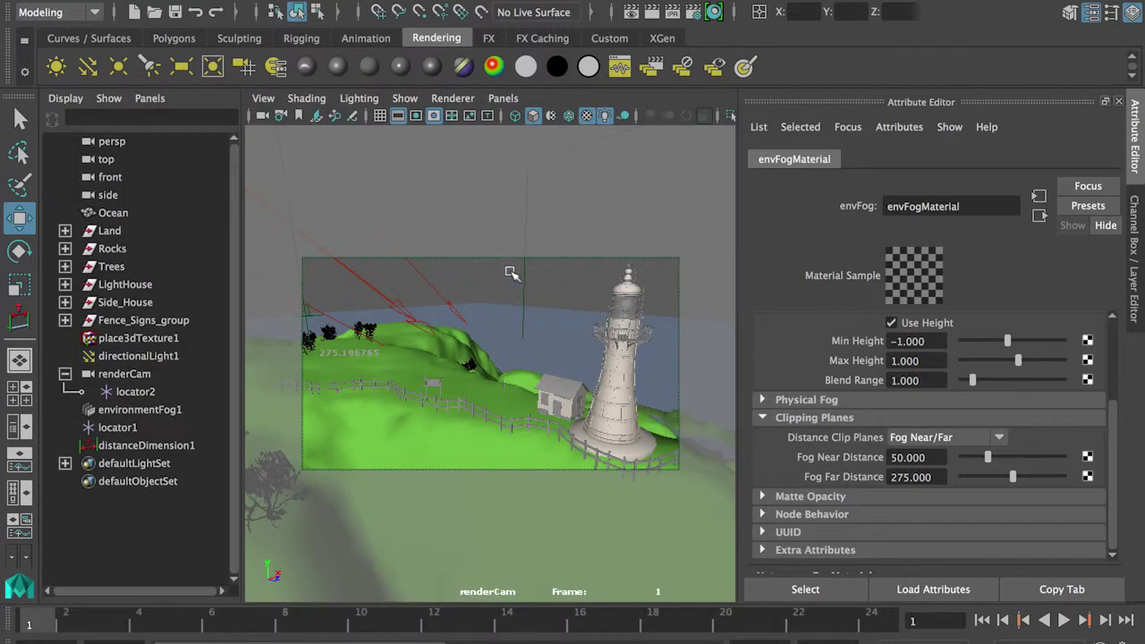
- Switch the viewport to the persp camera and orbit around the island
{"action": "left_click", "coordinate": [503, 97]}
{"action": "mouse_move", "coordinate": [542, 115]}
{"action": "left_click", "coordinate": [708, 118]}
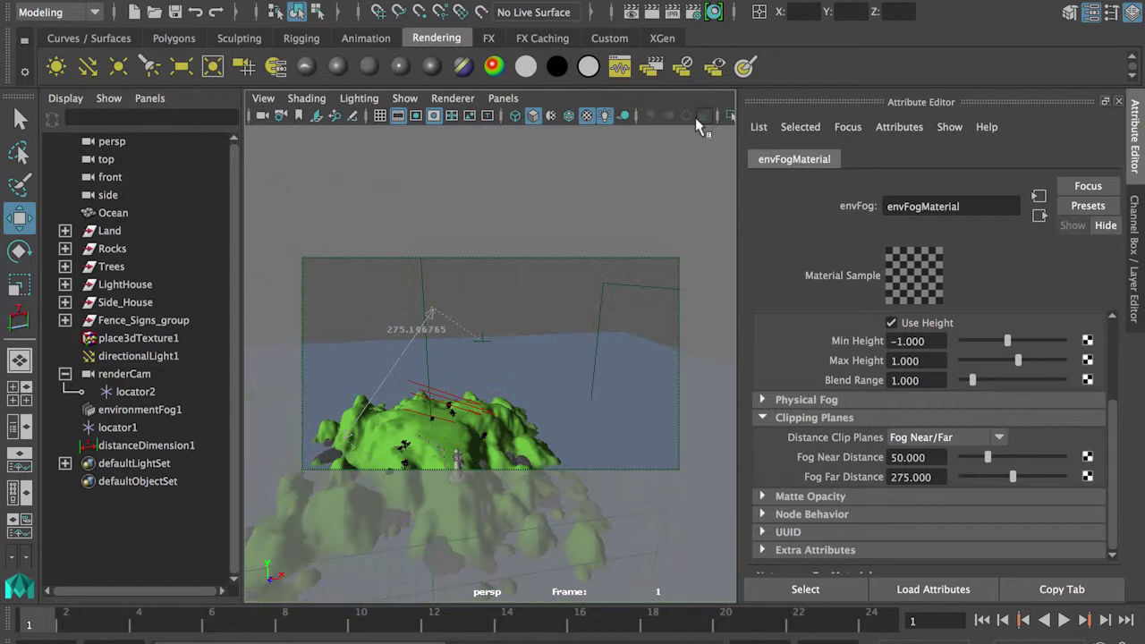
{"action": "left_click_drag", "start_coordinate": [569, 400], "coordinate": [468, 332], "text": "alt"}
{"action": "left_click_drag", "start_coordinate": [472, 235], "coordinate": [514, 212], "text": "alt"}
- Change to the Right side view, zoom in on the island's base, and deselect everything
{"action": "key", "text": "space"}
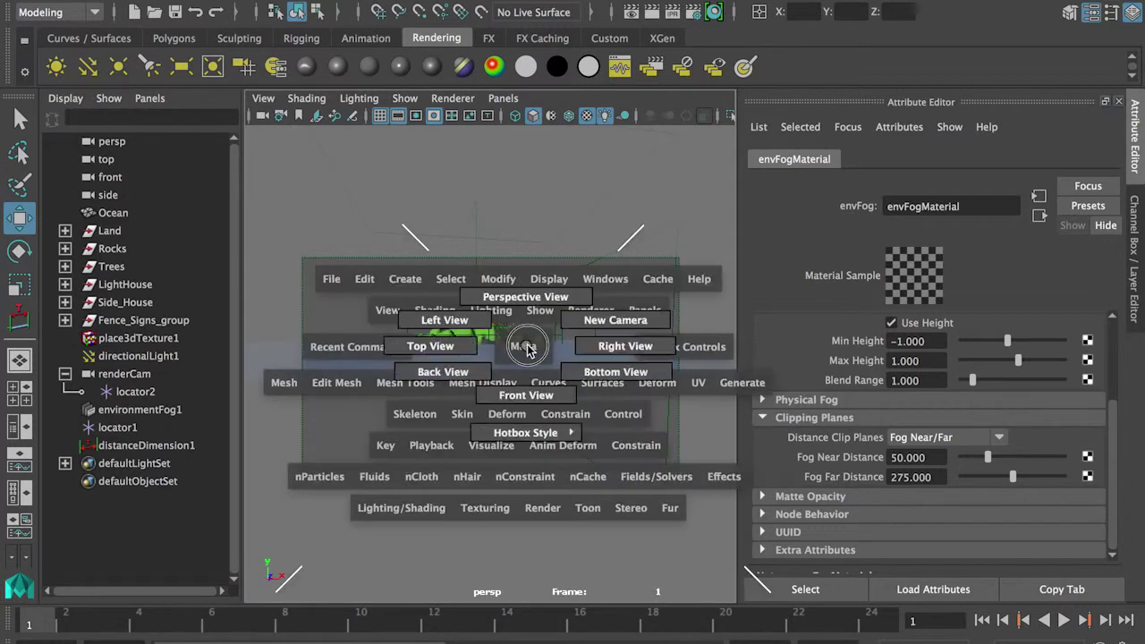
{"action": "left_click_drag", "start_coordinate": [526, 349], "coordinate": [626, 349]}
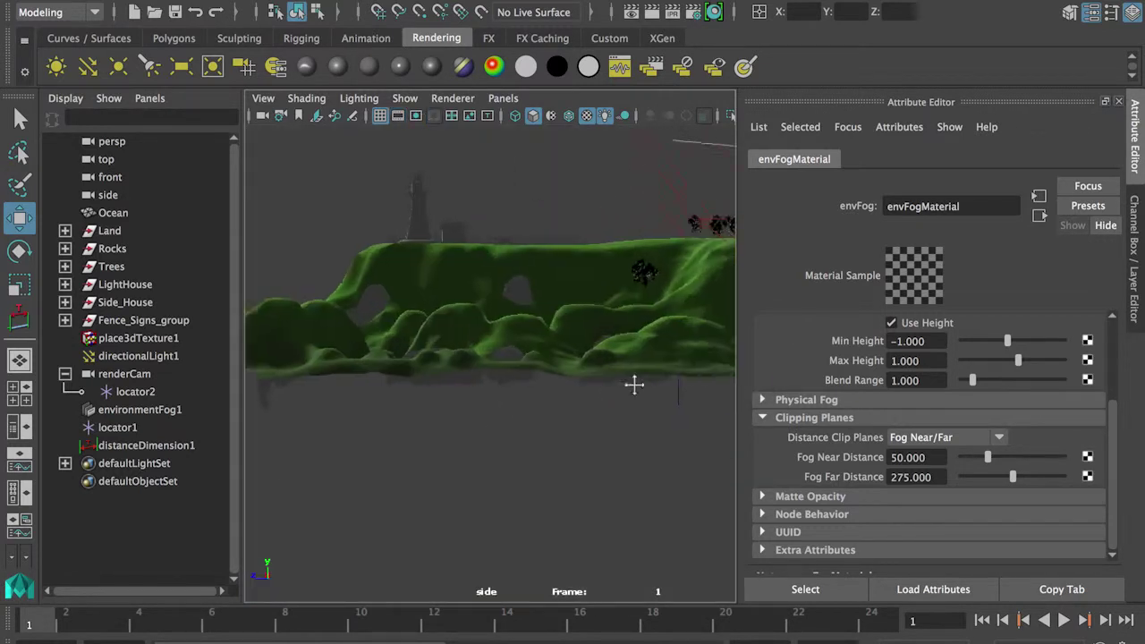
{"action": "right_click_drag", "start_coordinate": [634, 385], "coordinate": [609, 413], "text": "alt"}
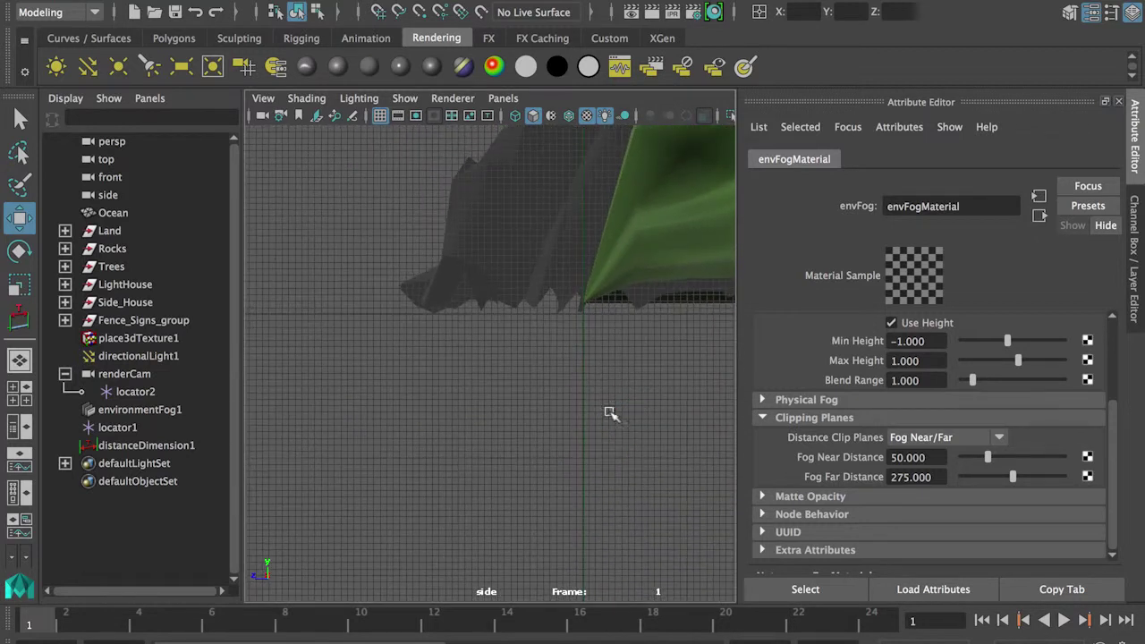
{"action": "left_click", "coordinate": [393, 370]}
{"action": "left_click_drag", "start_coordinate": [455, 398], "coordinate": [463, 414], "text": "alt"}
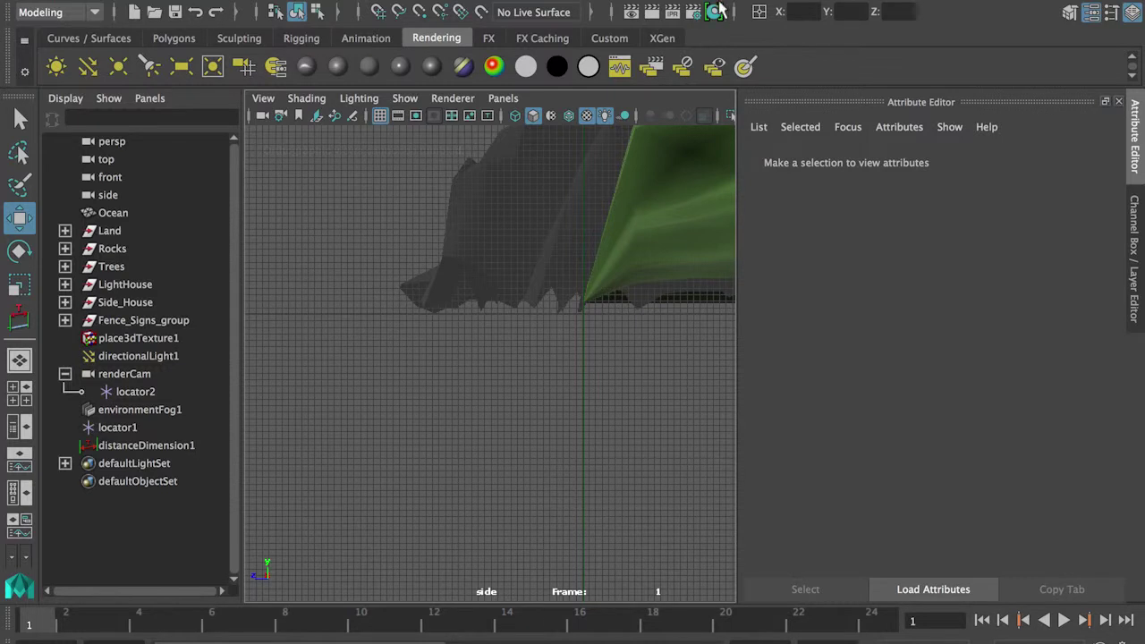
- Set envFogMaterial's Min Height to 0 and Max Height to 10, then render again
{"action": "key", "text": "ctrl+shift+h"}
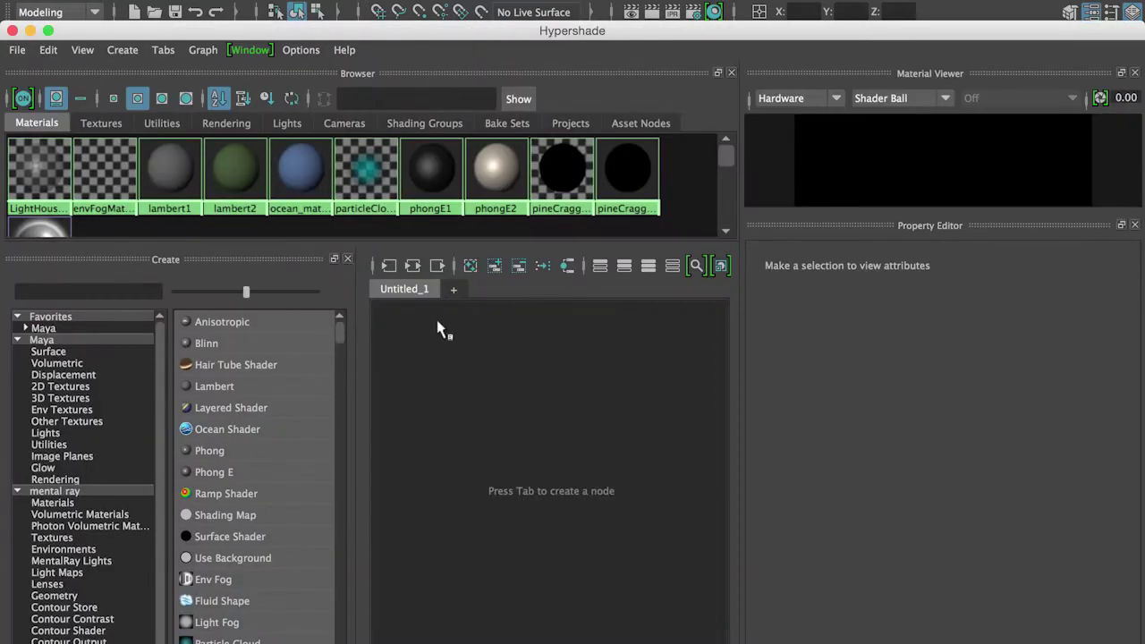
{"action": "left_click", "coordinate": [103, 175]}
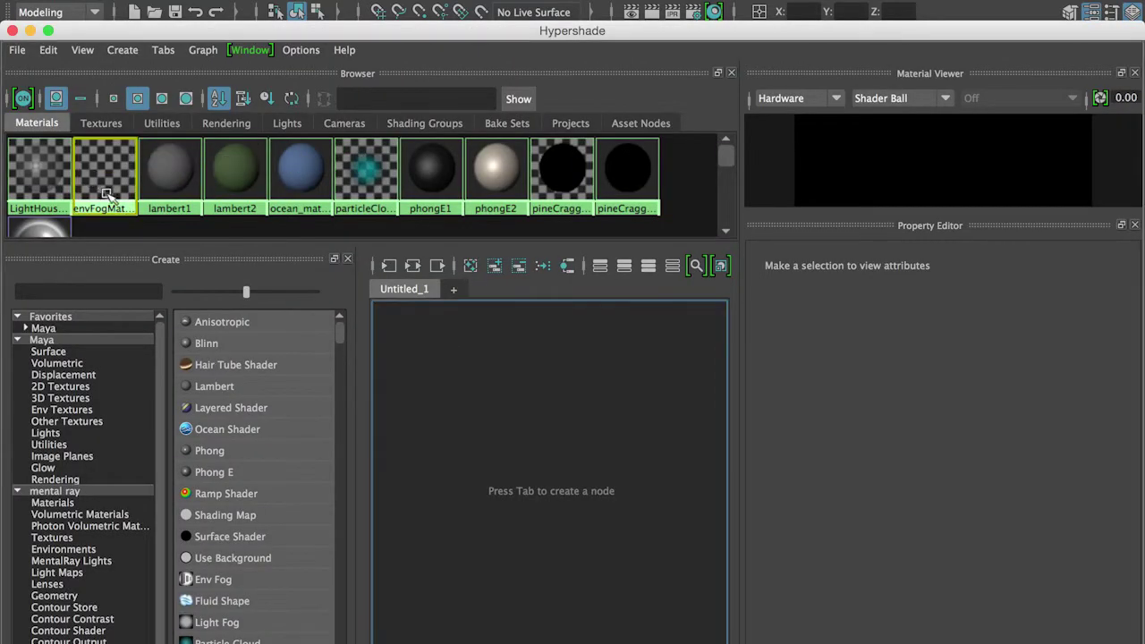
{"action": "key", "text": "ctrl+shift+h"}
{"action": "left_click", "coordinate": [908, 360]}
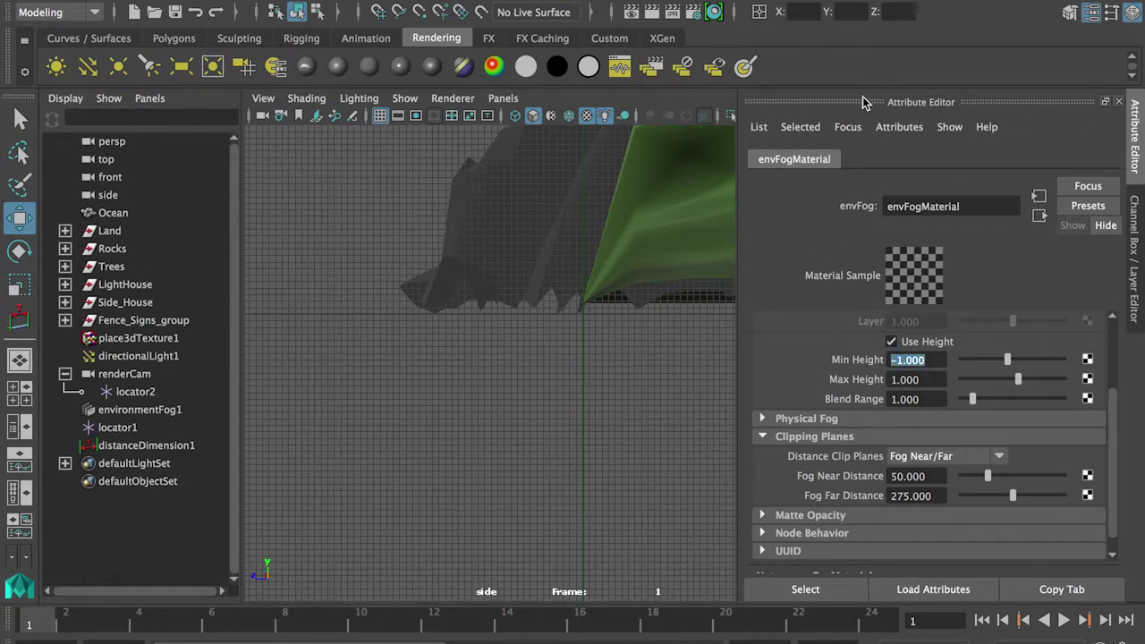
{"action": "type", "text": "0"}
{"action": "key", "text": "Tab"}
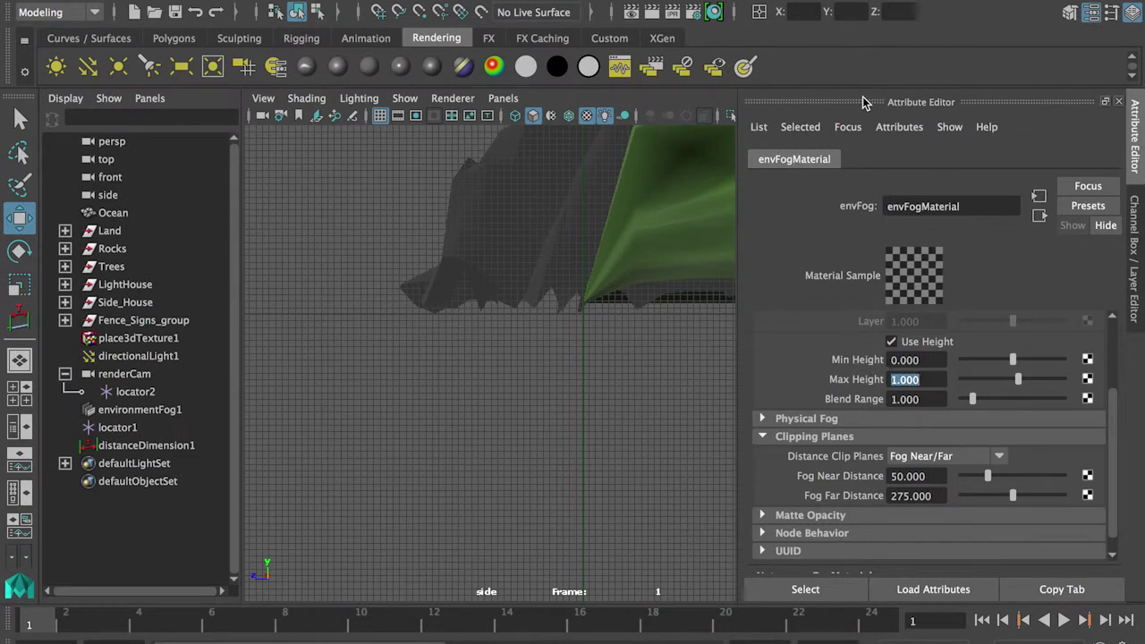
{"action": "type", "text": "10"}
{"action": "key", "text": "Return"}
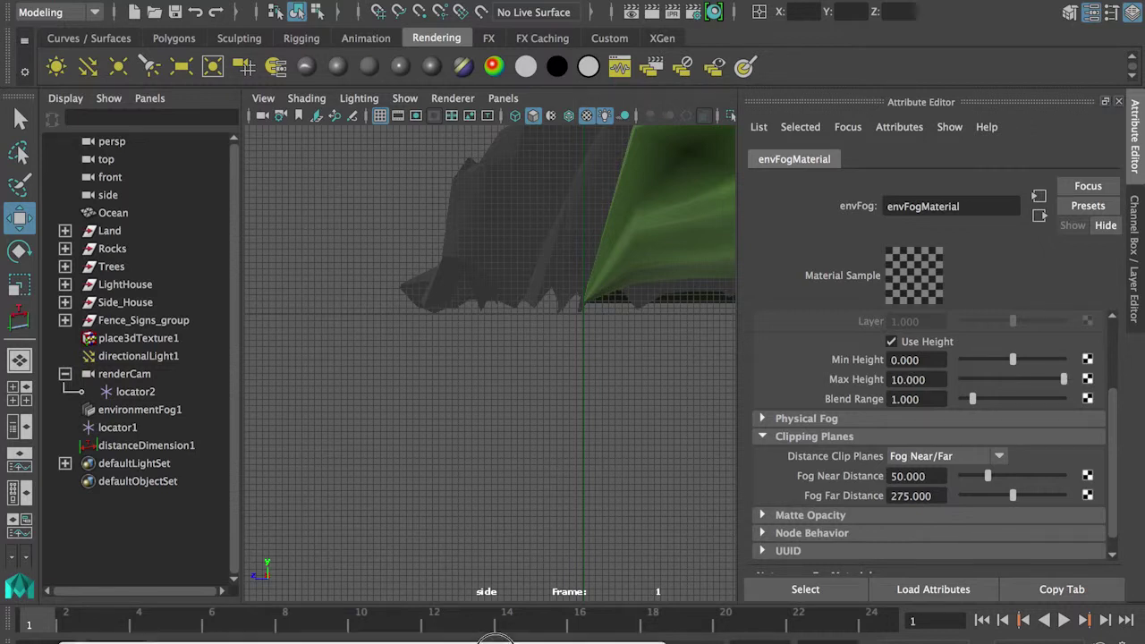
{"action": "left_click", "coordinate": [650, 12]}
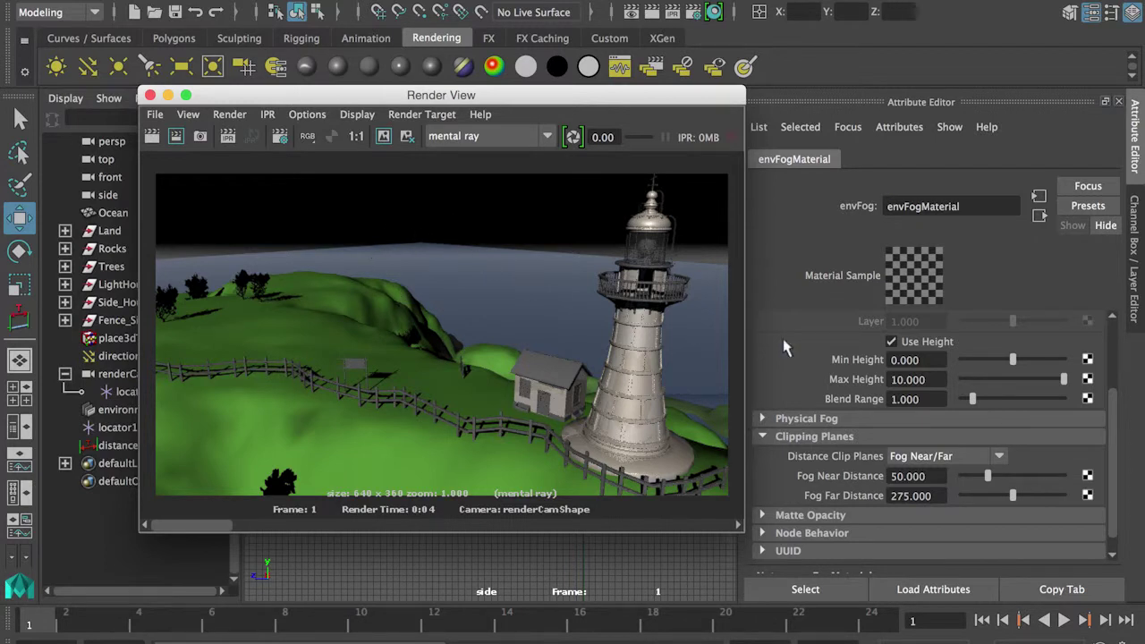
- Turn on Physical Fog (Uniform Fog) for envFogMaterial and redo the render
{"action": "left_click_drag", "start_coordinate": [1112, 399], "coordinate": [1116, 409]}
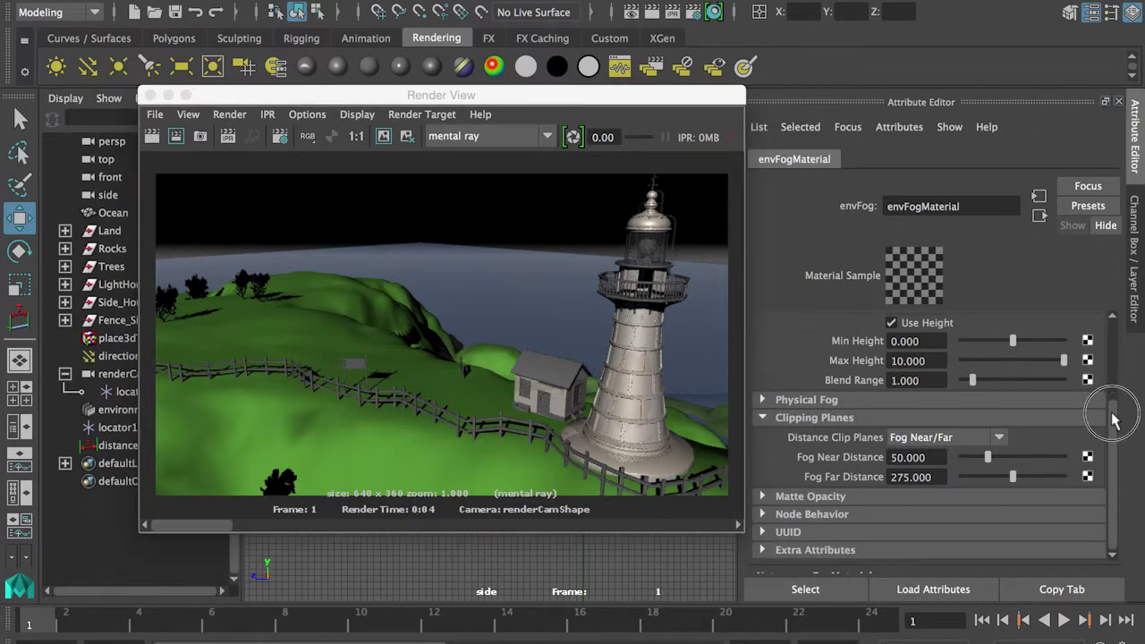
{"action": "left_click", "coordinate": [764, 400]}
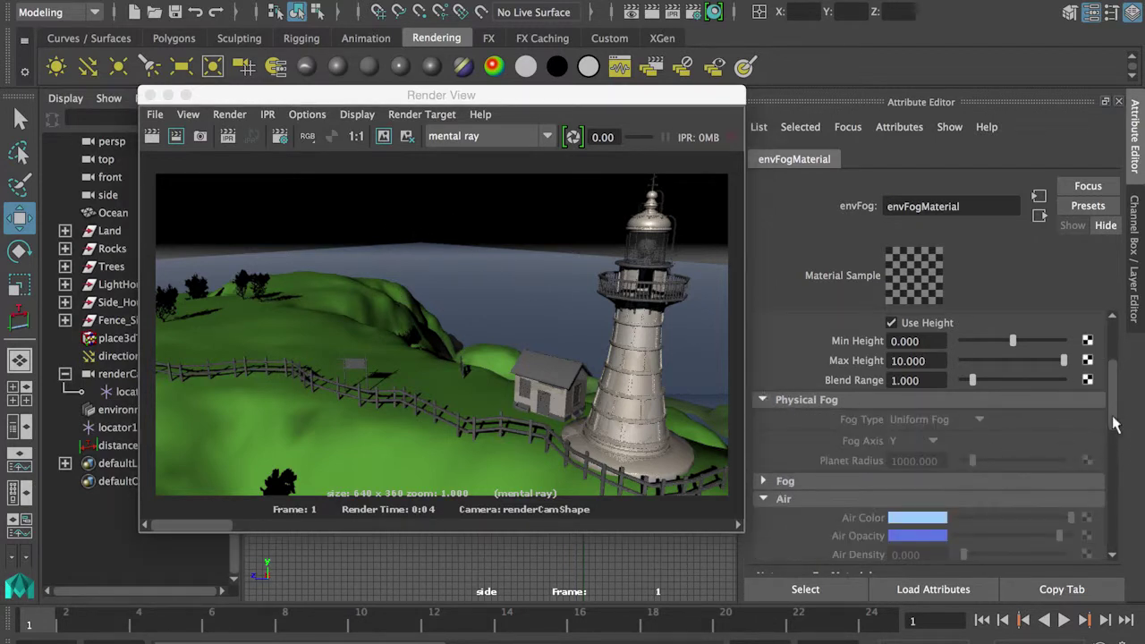
{"action": "mouse_move", "coordinate": [1114, 424]}
{"action": "left_mouse_down"}
{"action": "mouse_move", "coordinate": [1115, 334]}
{"action": "mouse_move", "coordinate": [1117, 428]}
{"action": "left_mouse_up"}
{"action": "left_click", "coordinate": [892, 321]}
{"action": "left_click", "coordinate": [152, 136]}
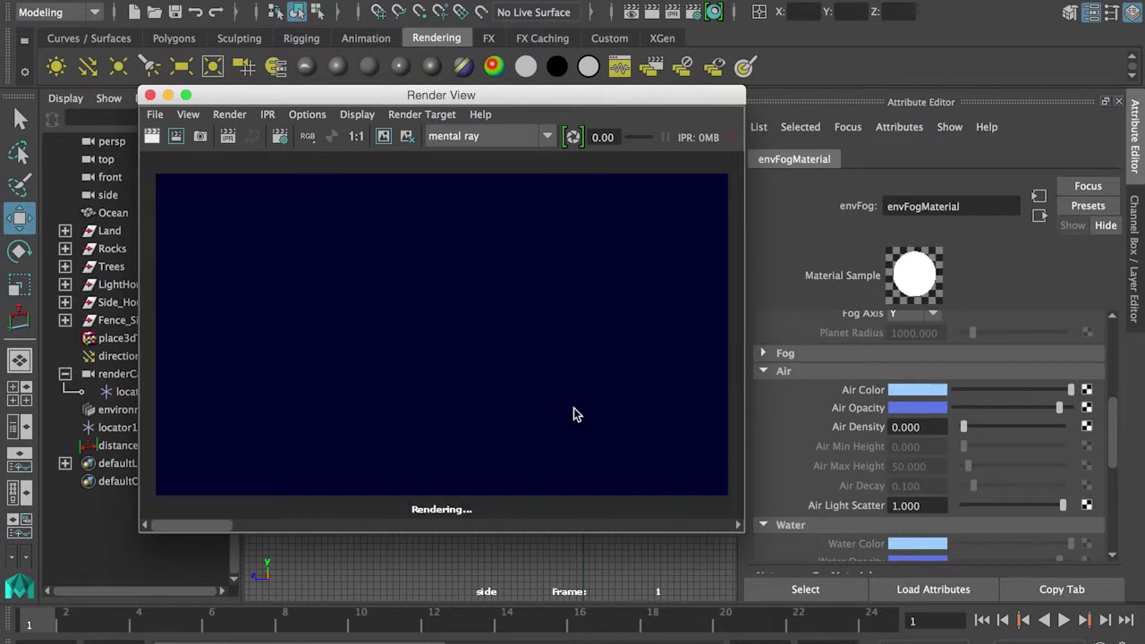